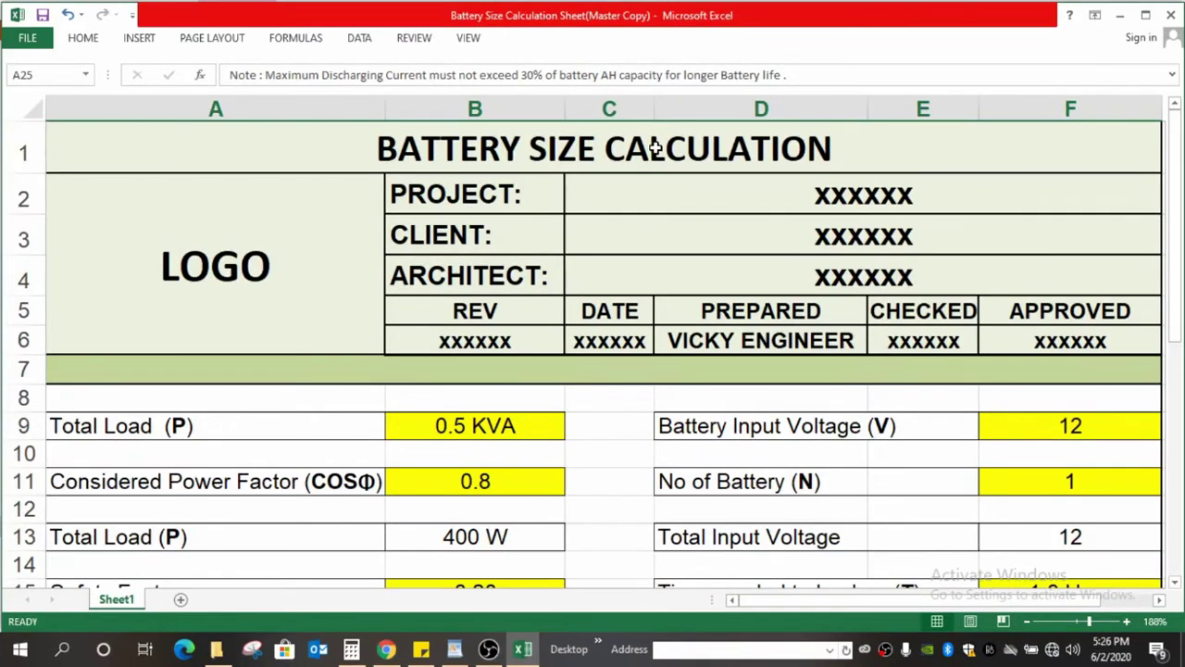
Step: Review the Total Load input in B9, leaving its value unchanged
left_click(654, 148)
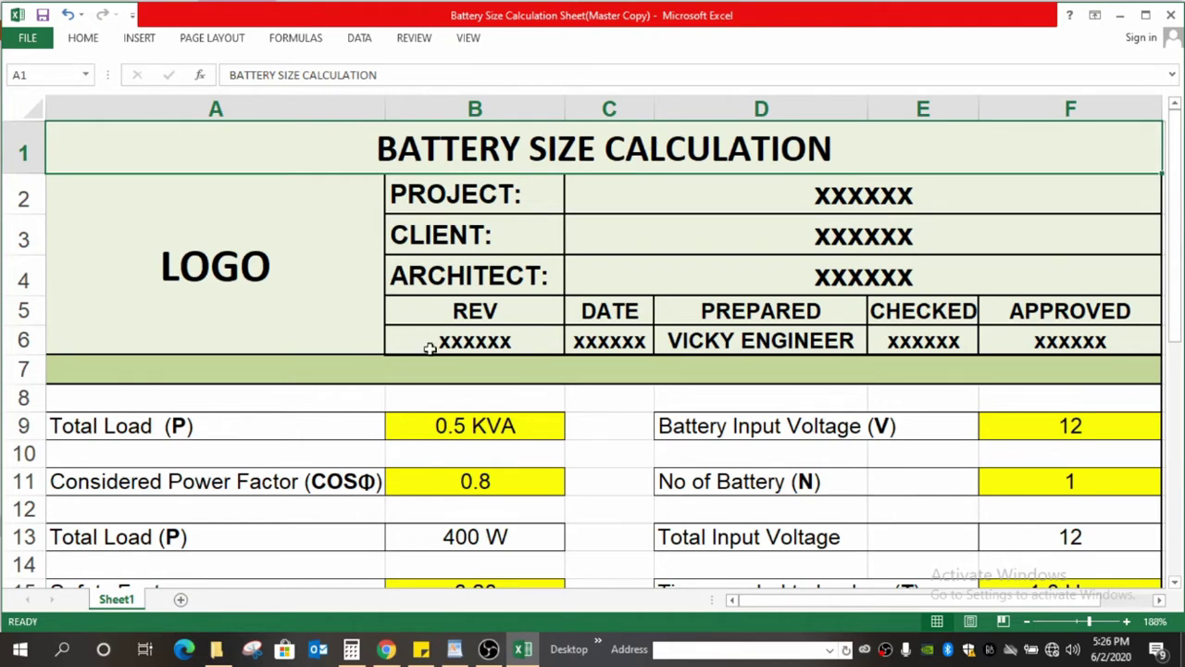
scroll(430, 348, "down", 1)
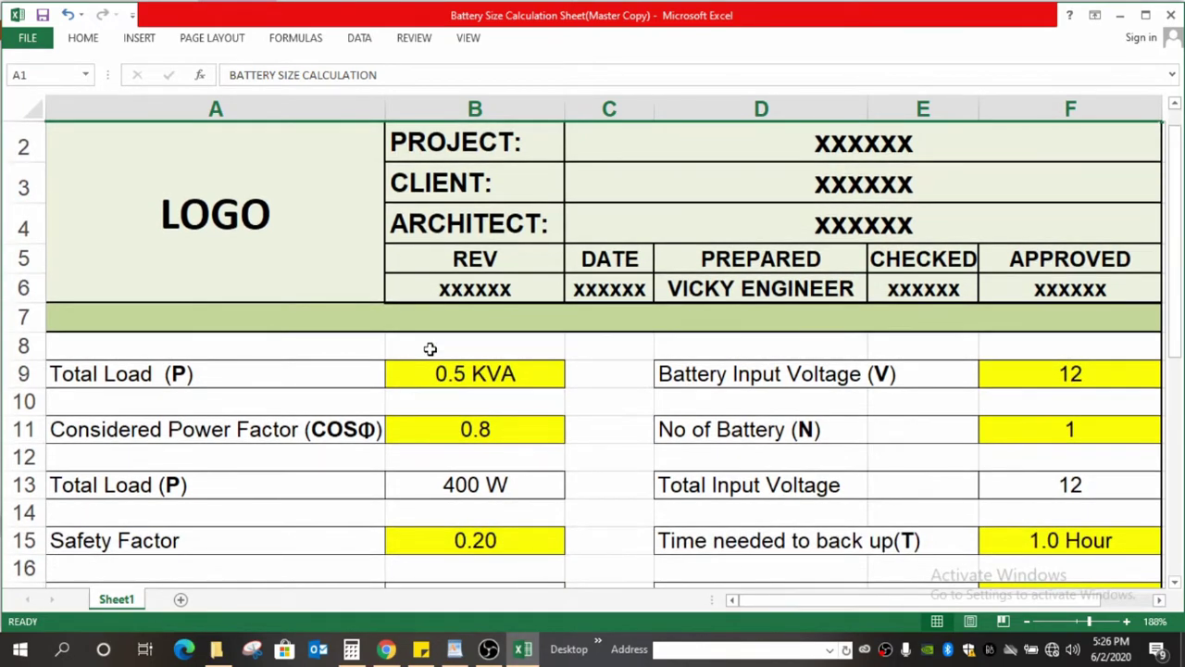
scroll(430, 348, "down", 2)
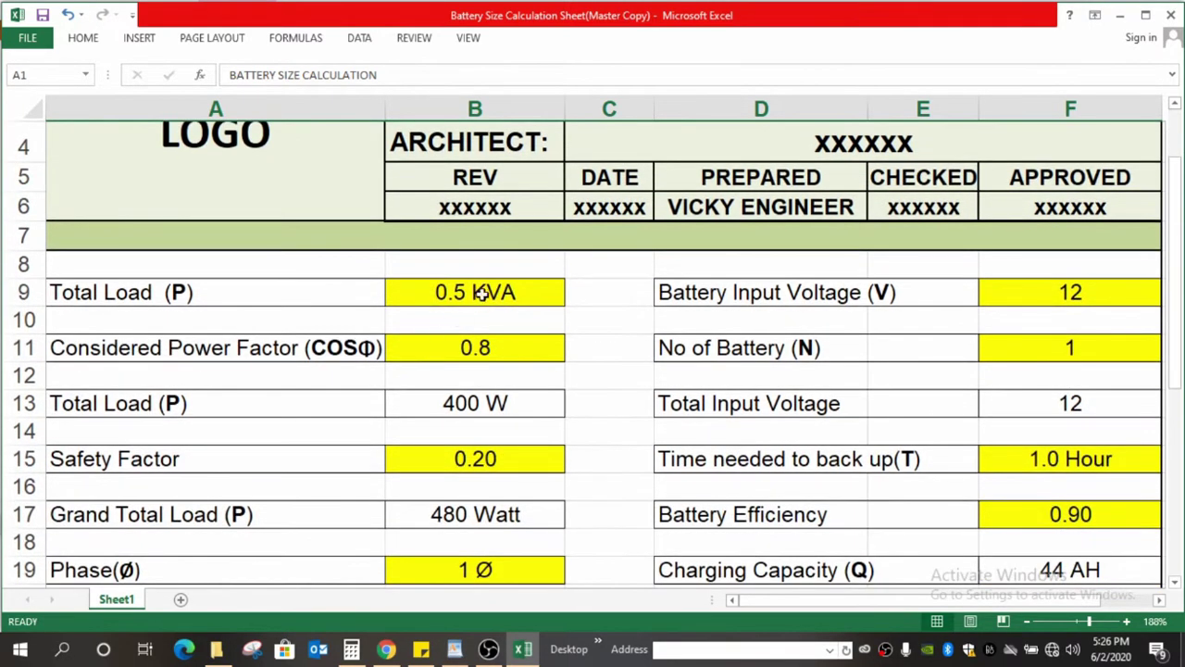
left_click(503, 292)
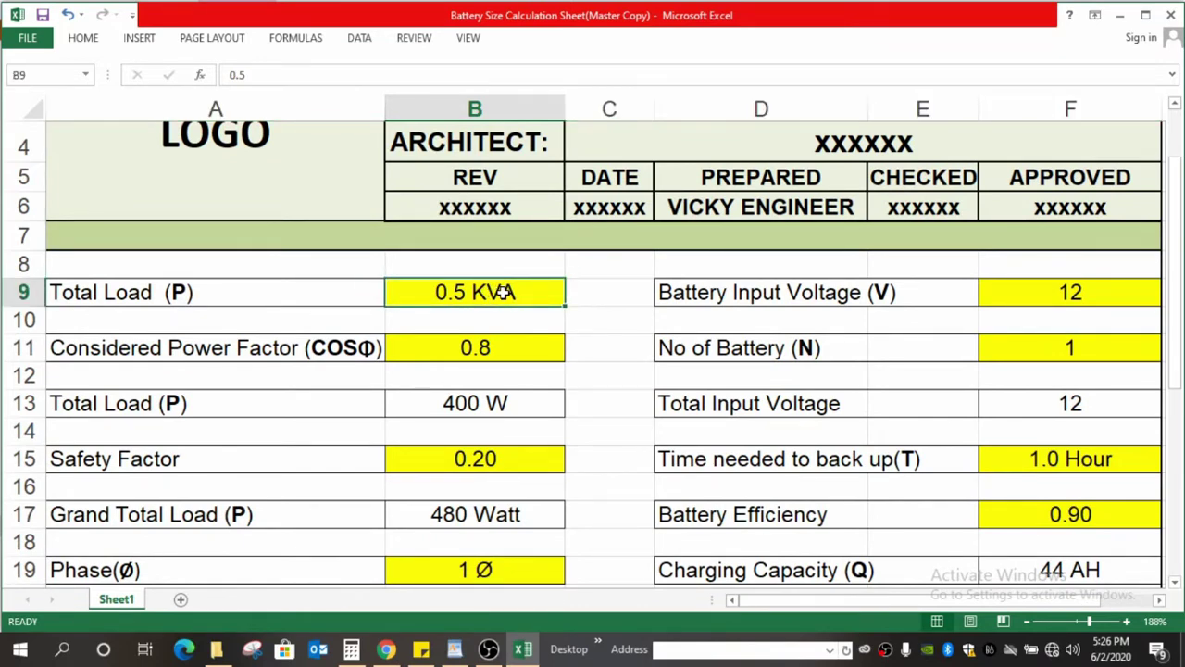
scroll(502, 292, "down", 2)
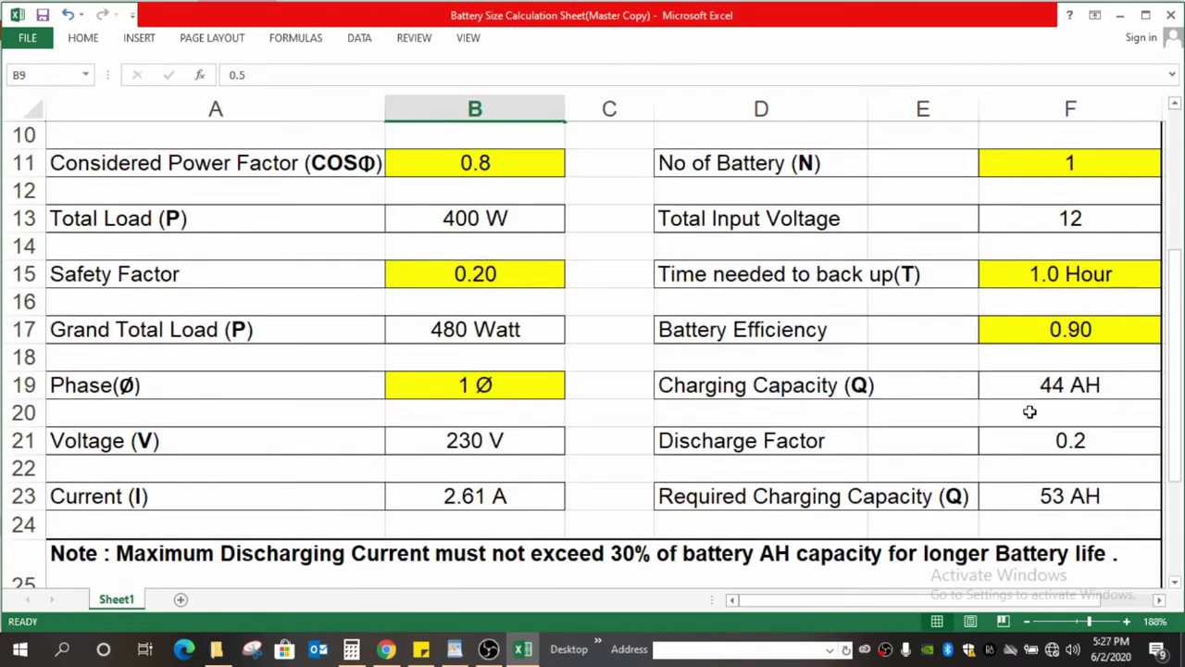
scroll(612, 342, "up", 3)
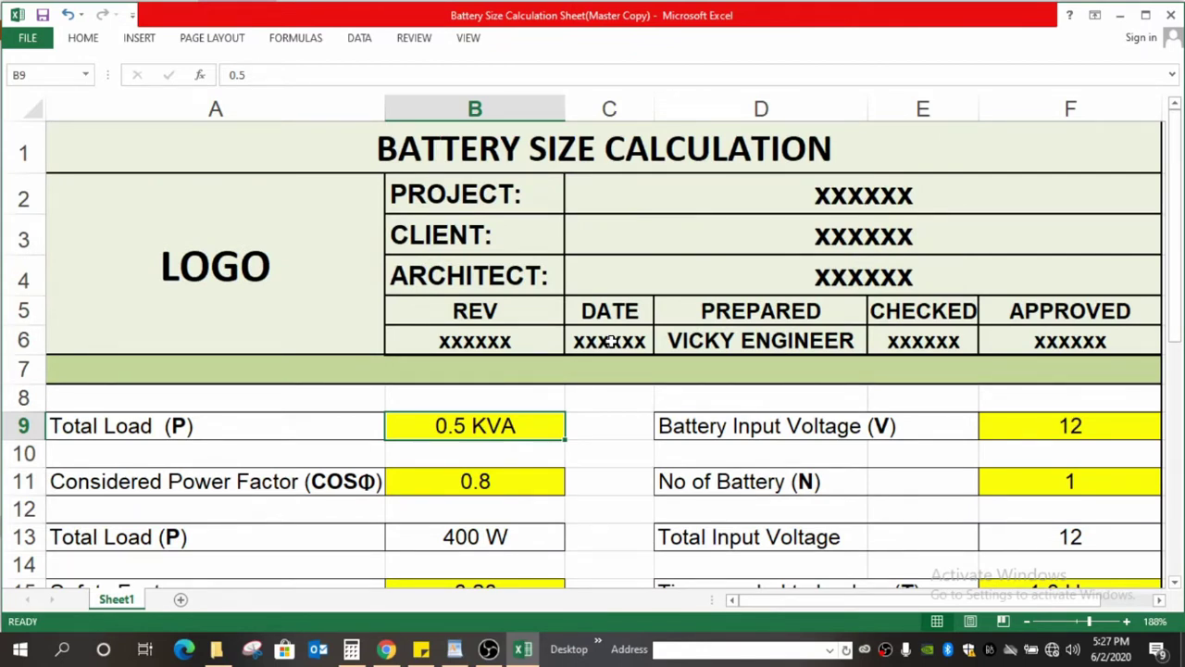
double_click(501, 422)
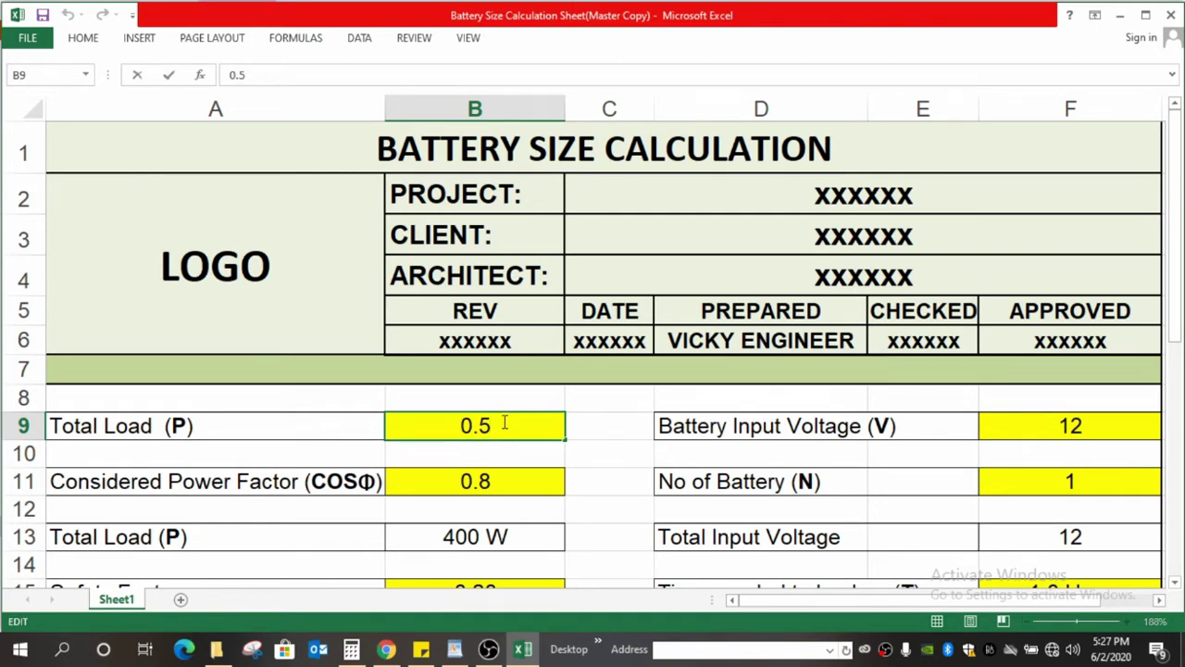
key("Escape")
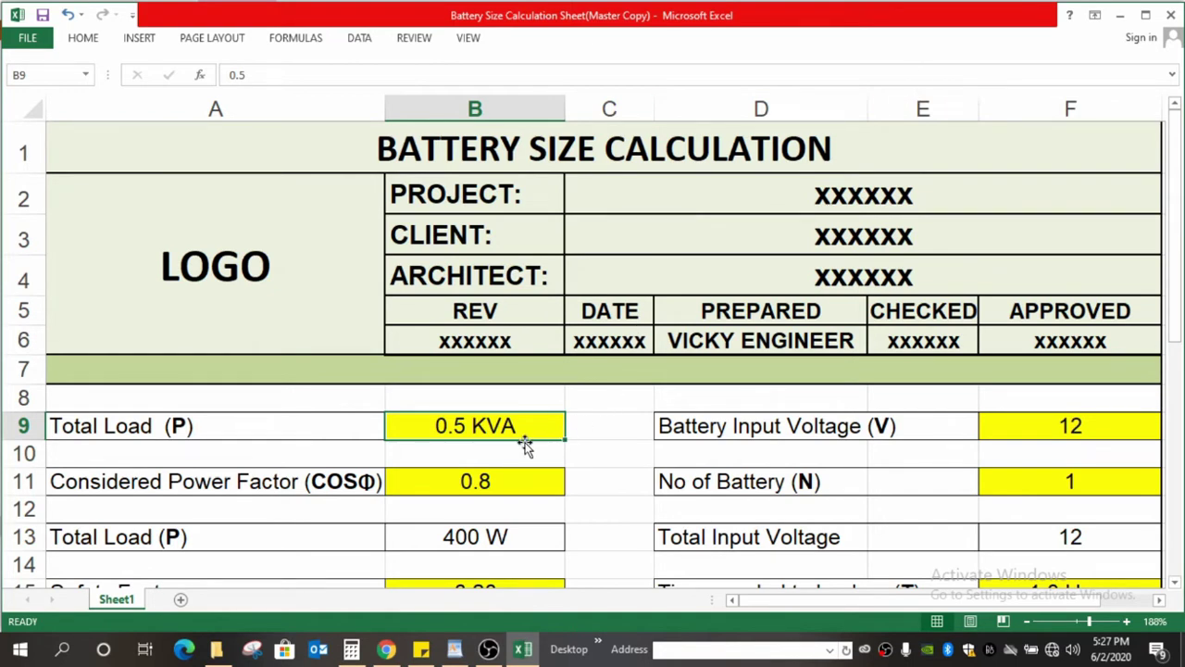
Step: Try editing the B11 power factor, discarding the change so it stays 0.8
scroll(525, 445, "down", 1)
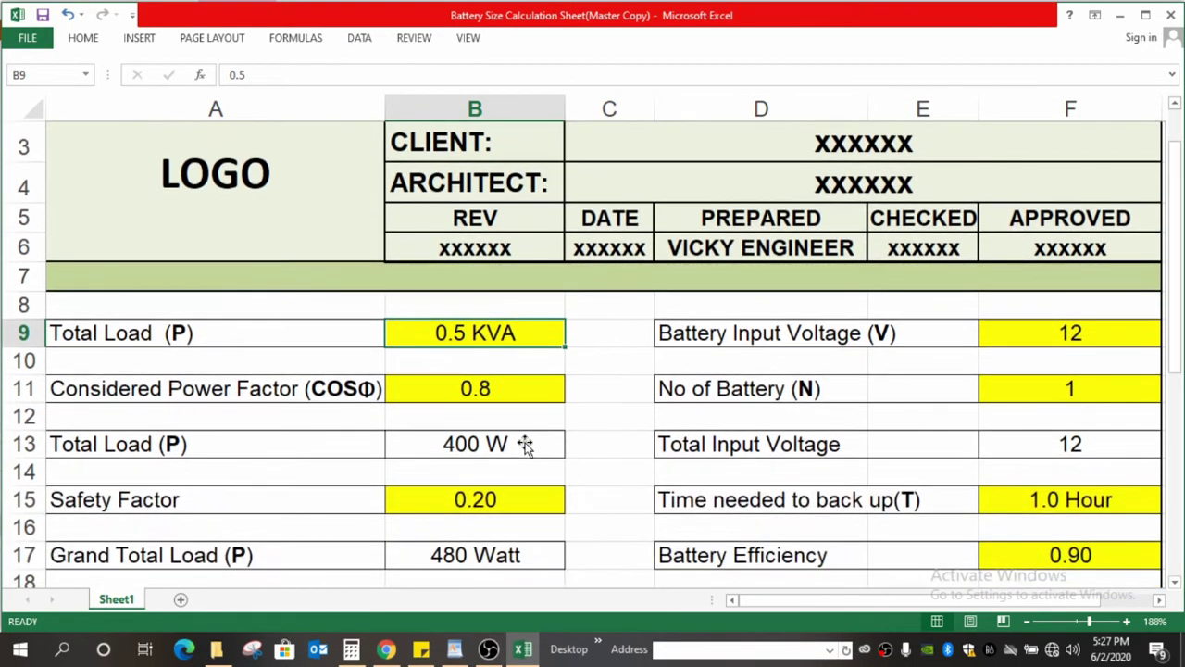
double_click(519, 396)
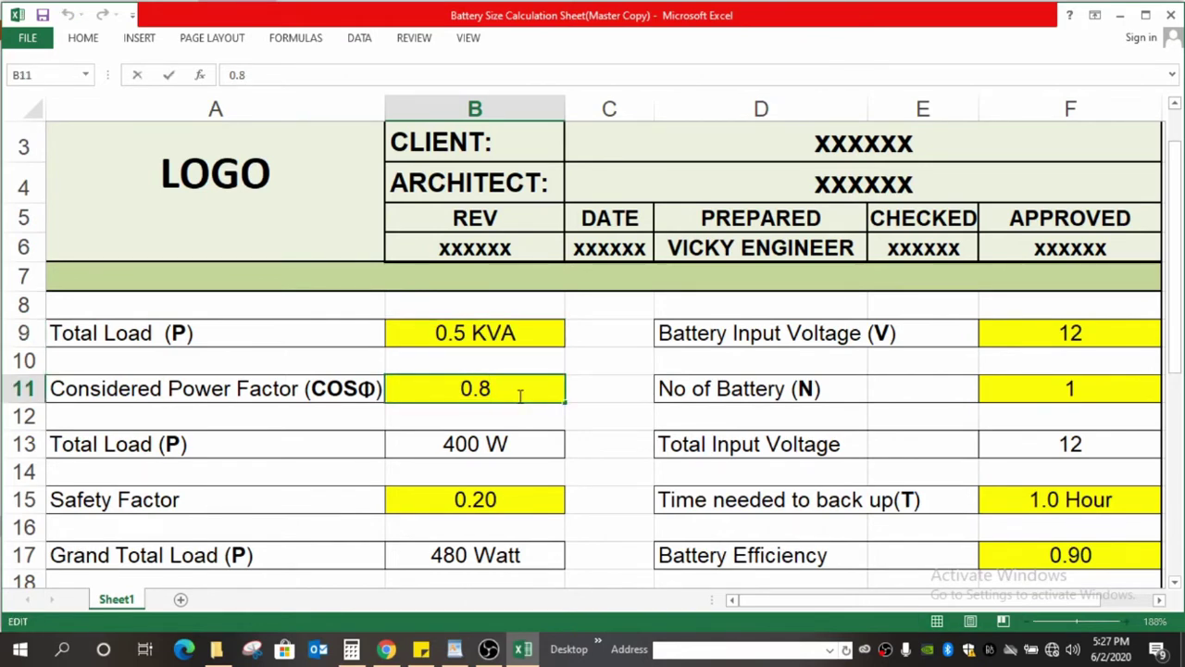
key("Escape")
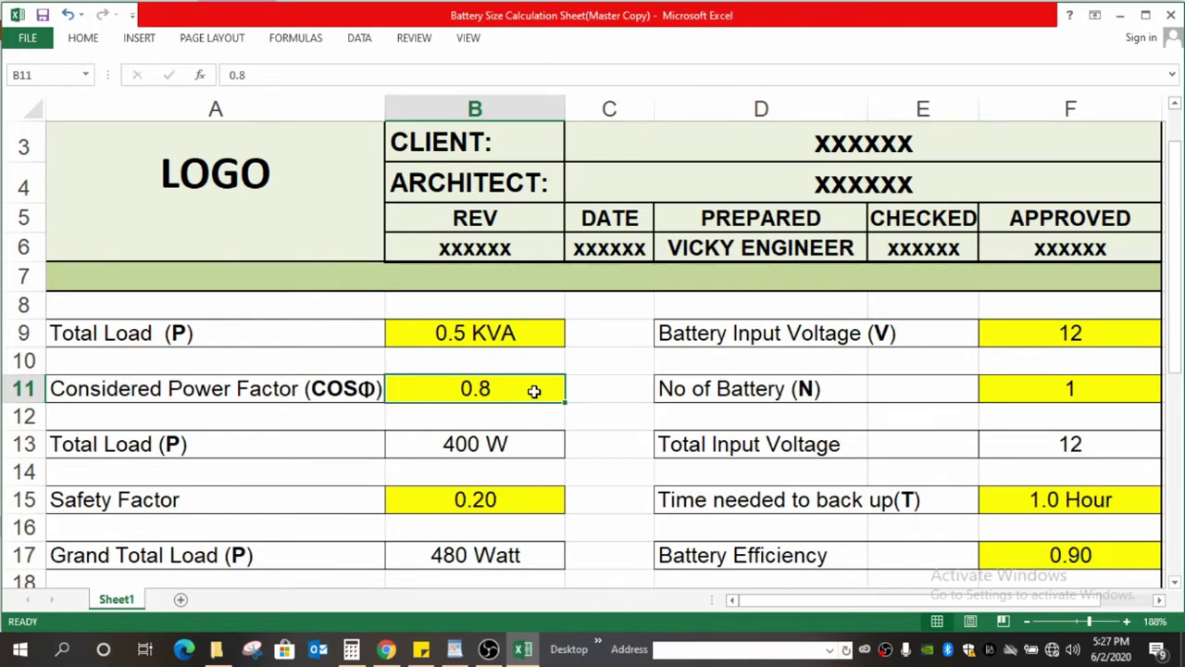
double_click(534, 392)
type("5")
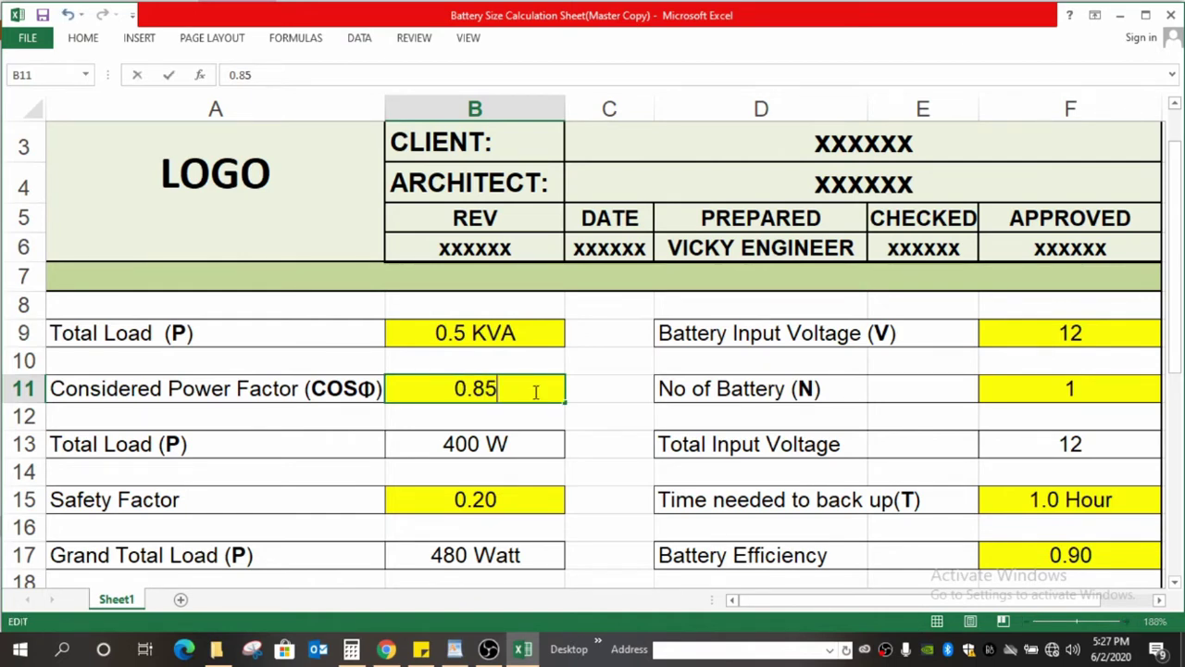
key("Escape")
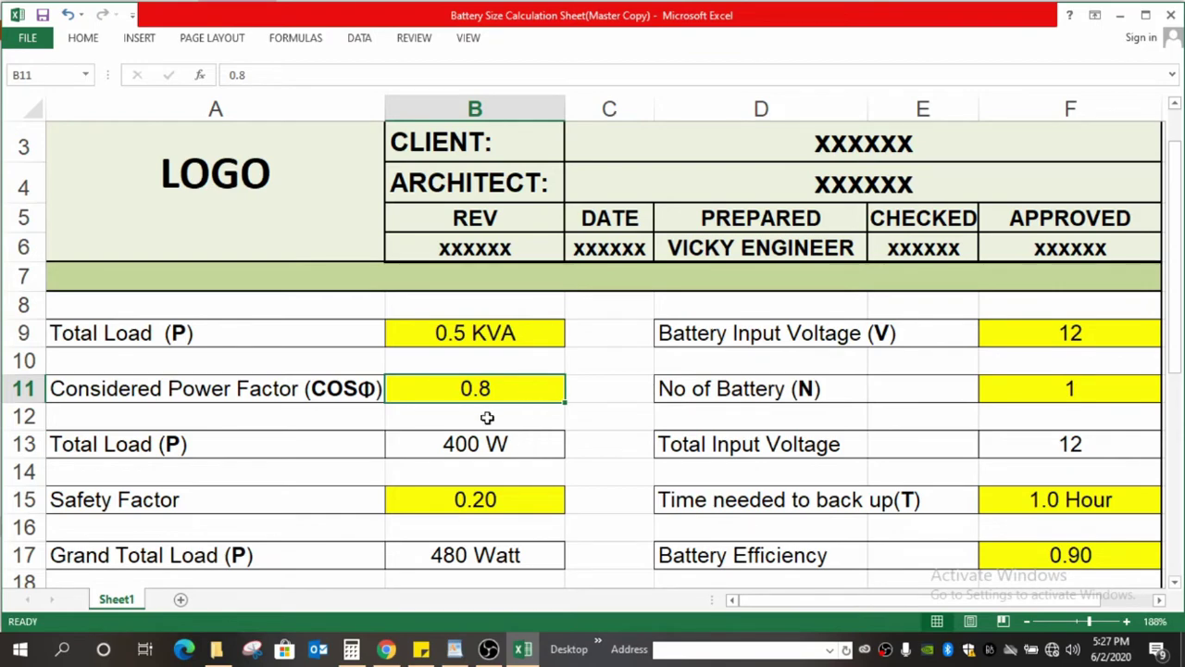
Step: Inspect the Total Load, Safety Factor and Grand Total Load cells in B13, B15 and B17
left_click(531, 450)
scroll(531, 450, "down", 2)
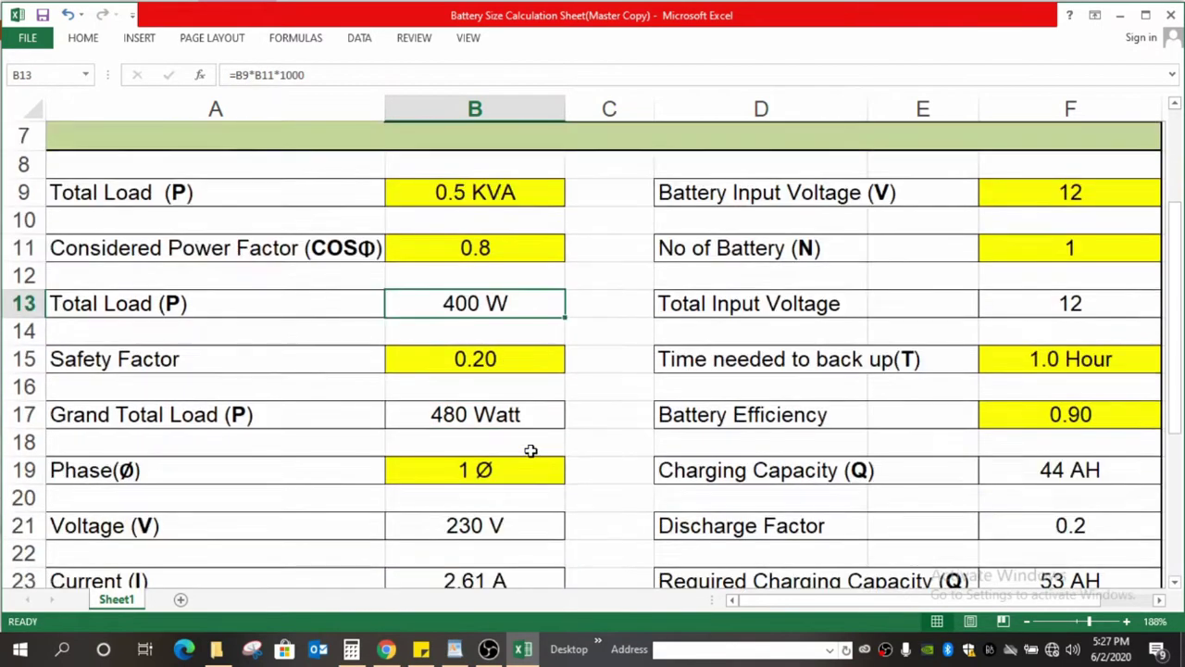
left_click(445, 331)
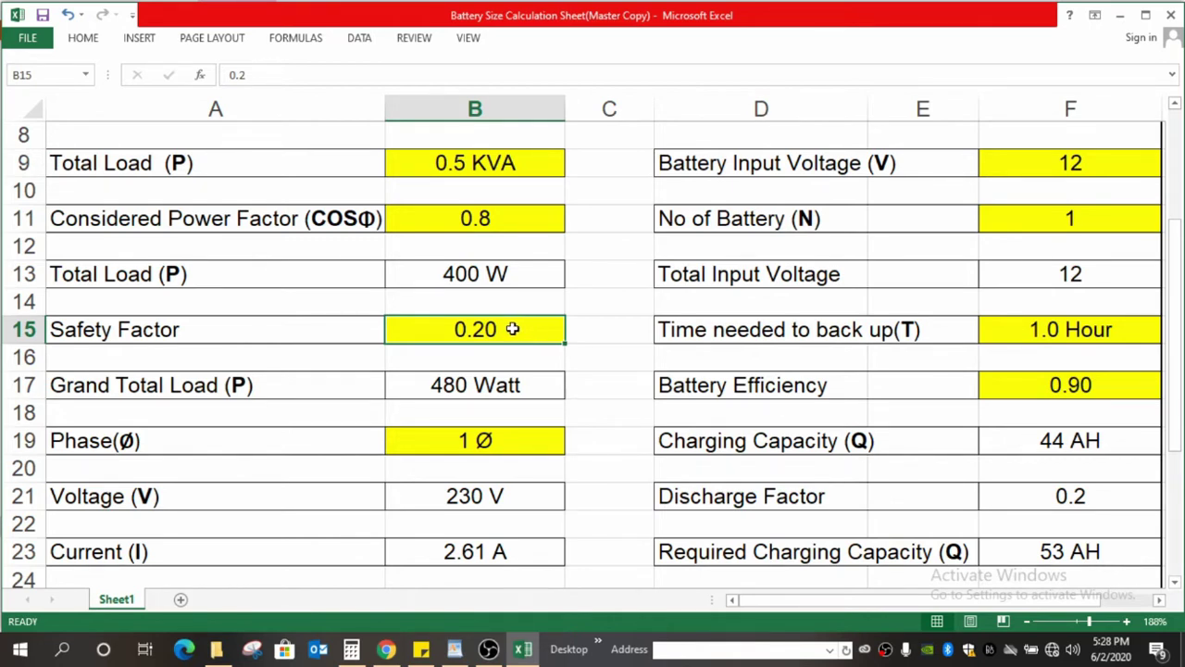
left_click(497, 385)
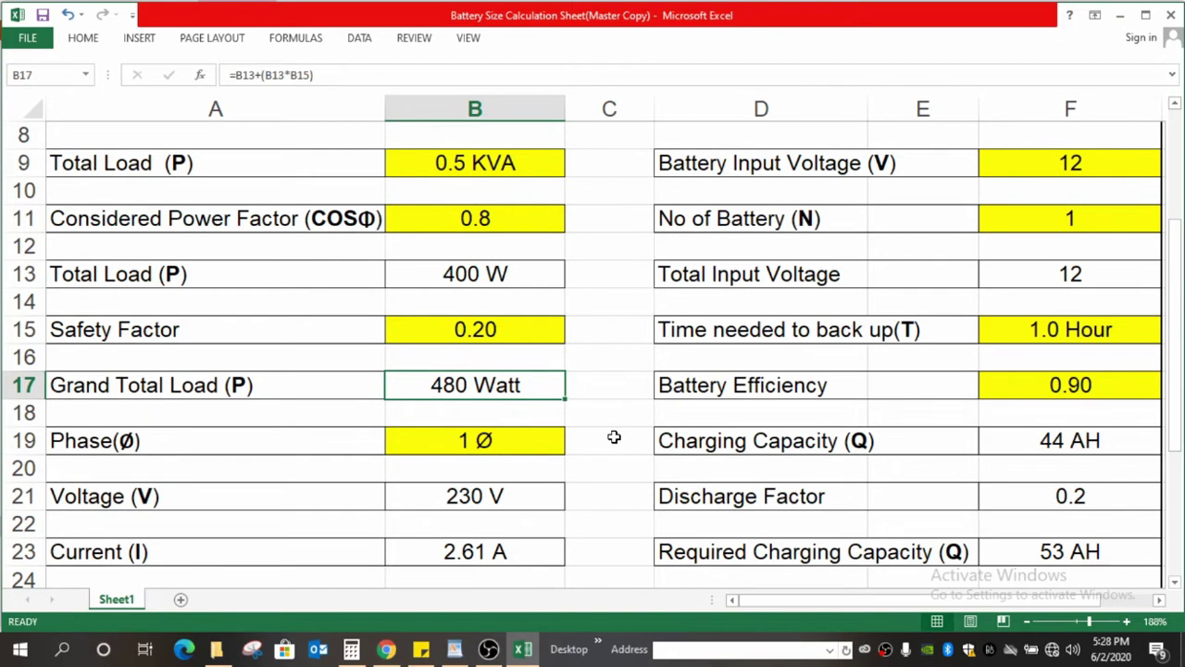
Step: View the B19 phase choices, keeping phase 1, and check the Voltage formula in B21
scroll(614, 437, "down", 1)
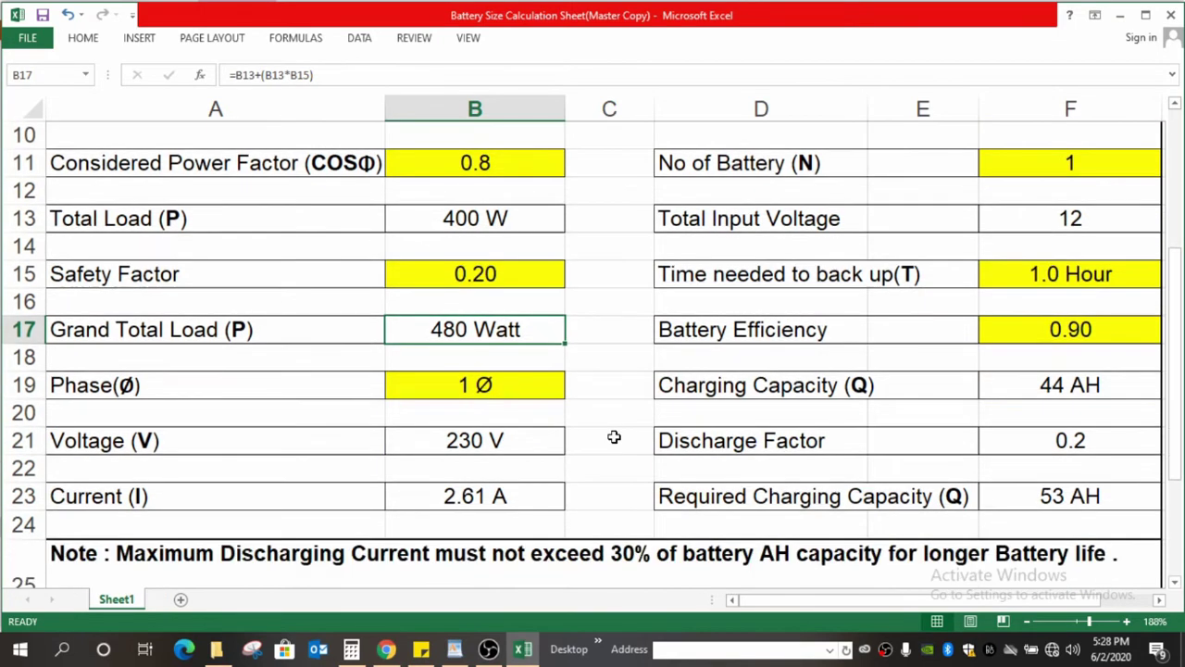
left_click(548, 386)
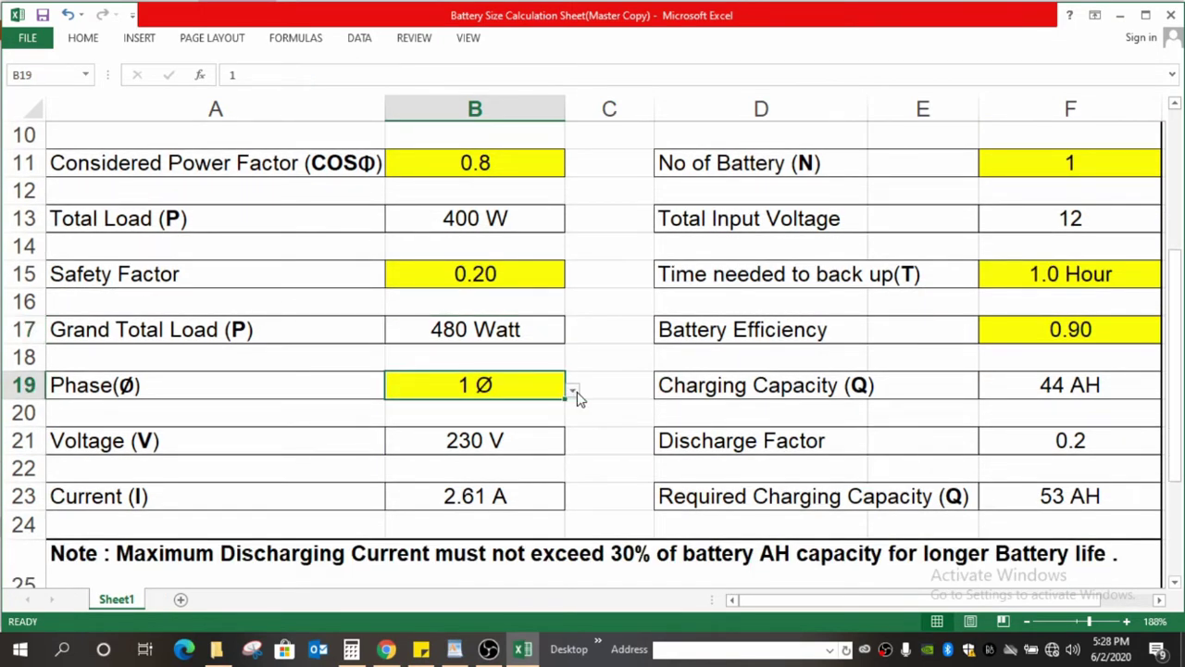
left_click(574, 392)
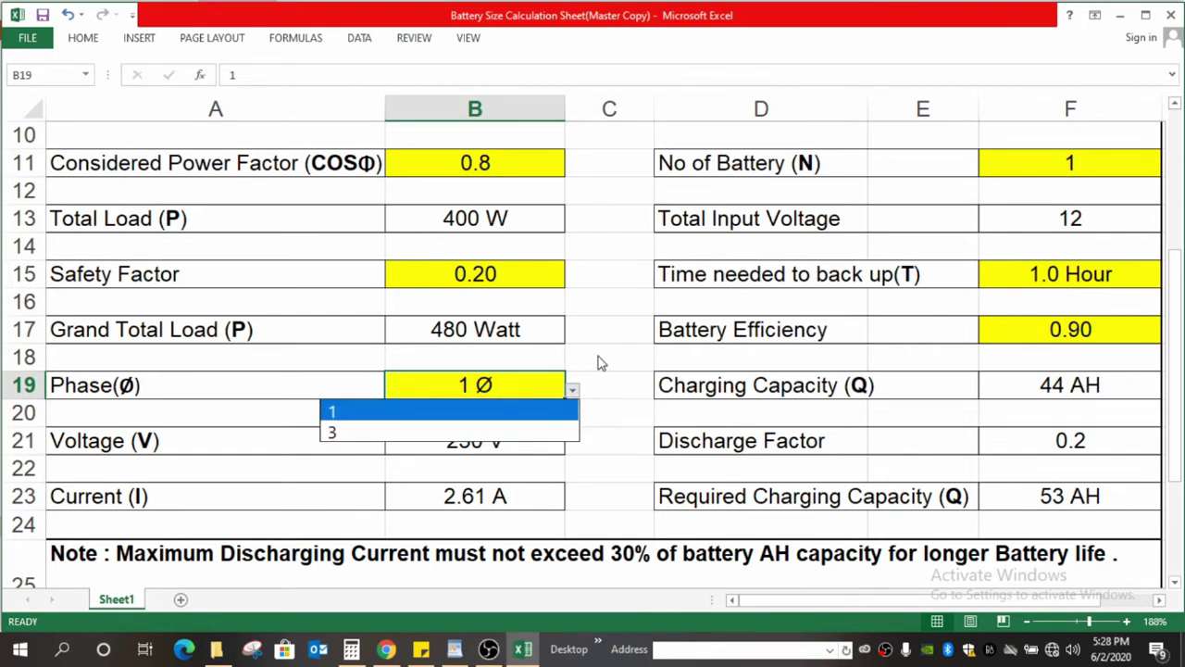
left_click(509, 409)
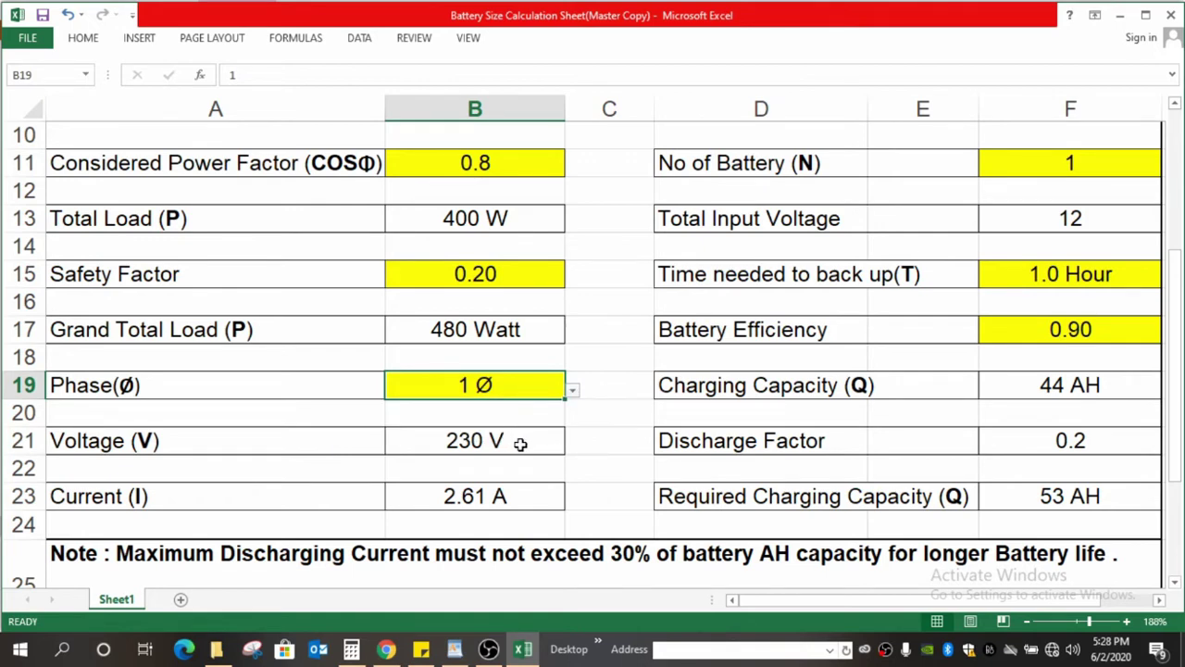
left_click(520, 443)
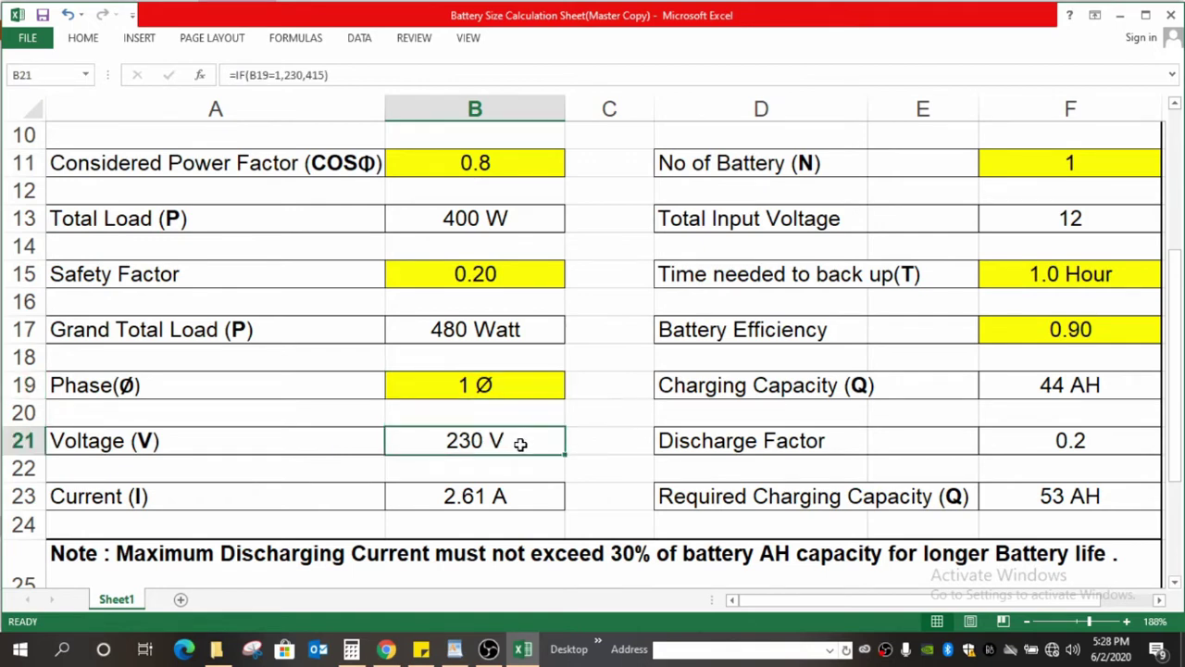
Step: Switch the phase in B19 to 3 Ø, giving 415 V, then back to 1 Ø
left_click(554, 383)
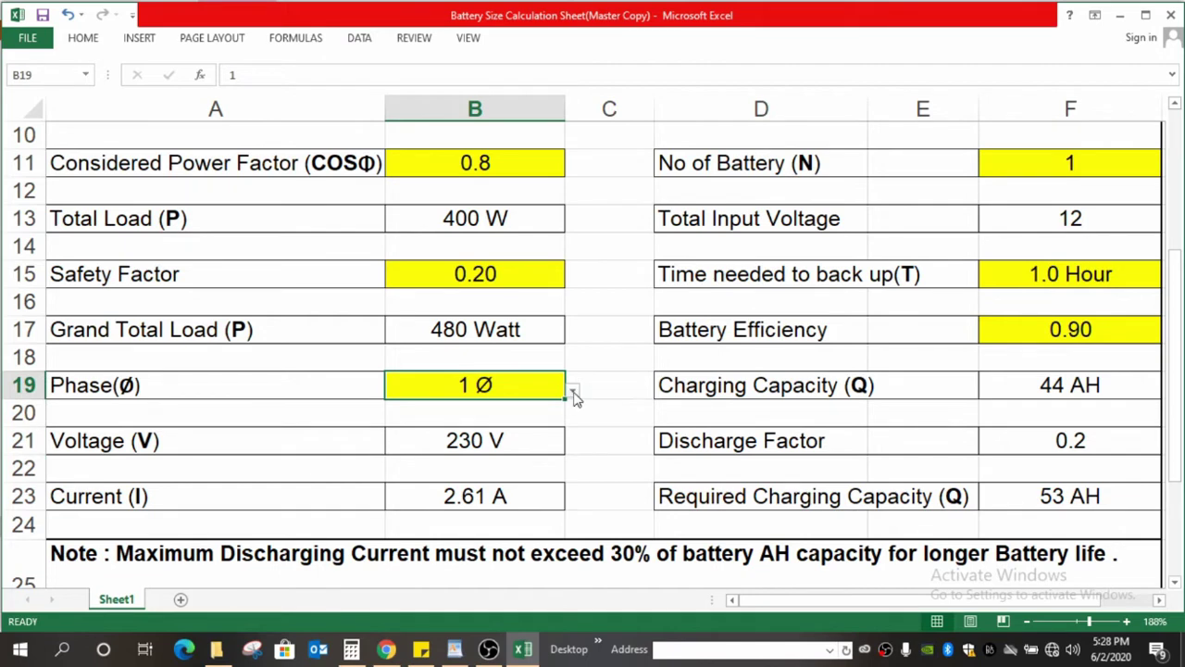
left_click(573, 390)
key("Escape")
type("3")
key("Return")
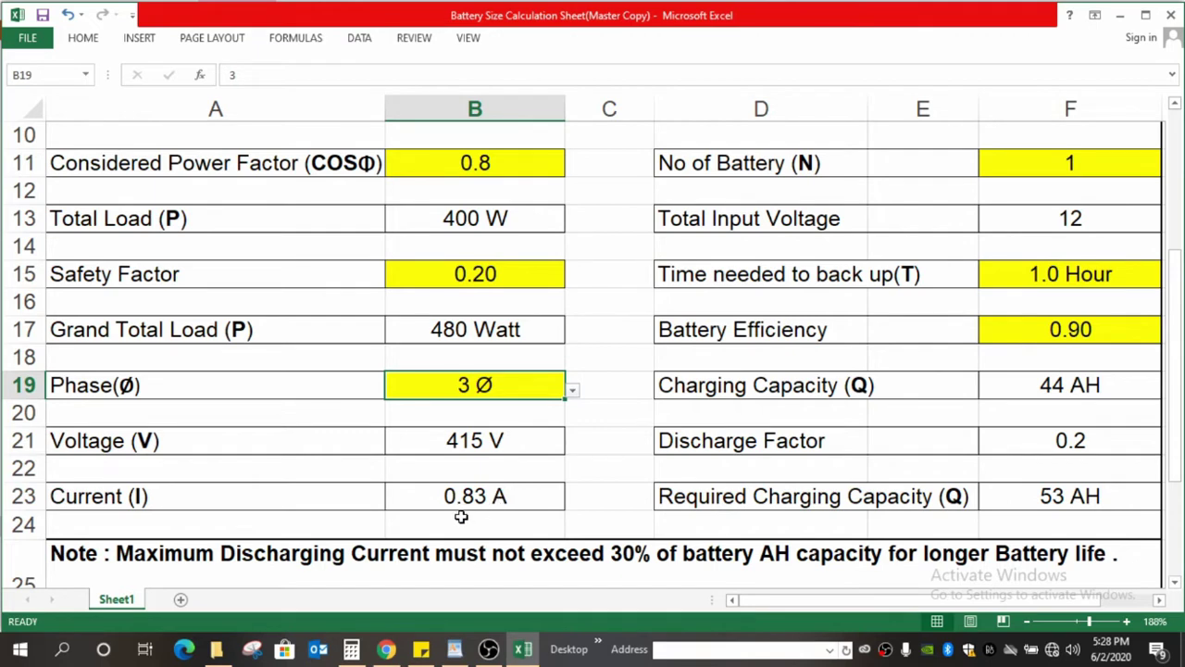
left_click(573, 391)
left_click(485, 411)
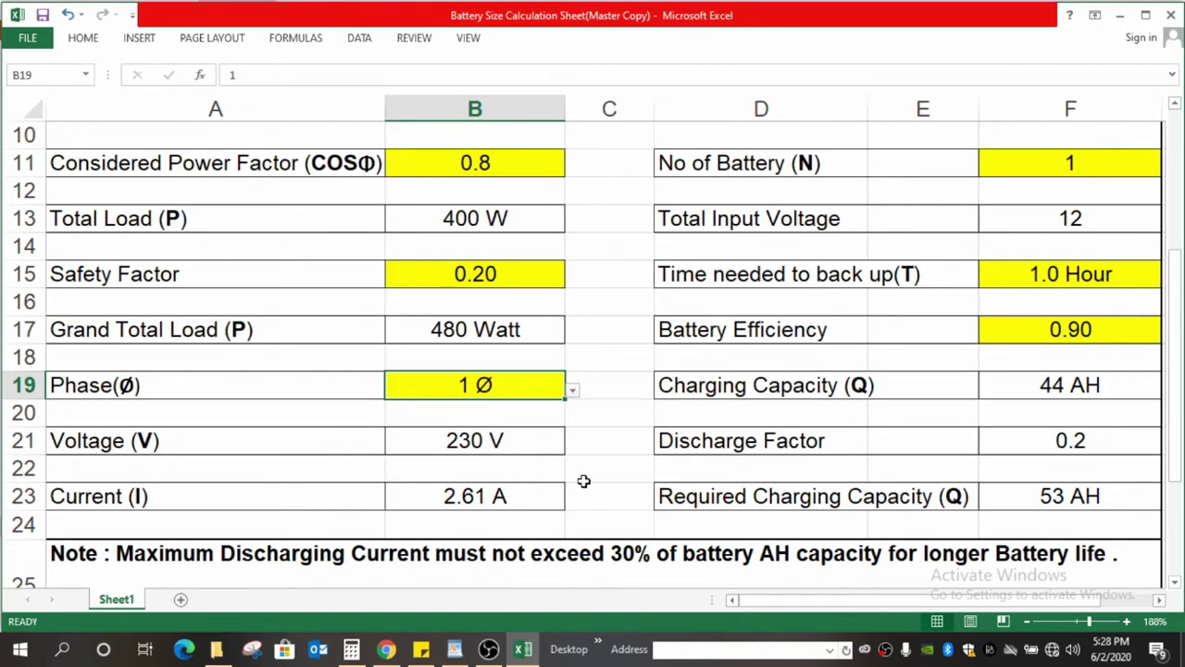
Step: Point out the Battery Input Voltage input, leaving it at 12 V
scroll(584, 481, "up", 3)
scroll(583, 480, "down", 1)
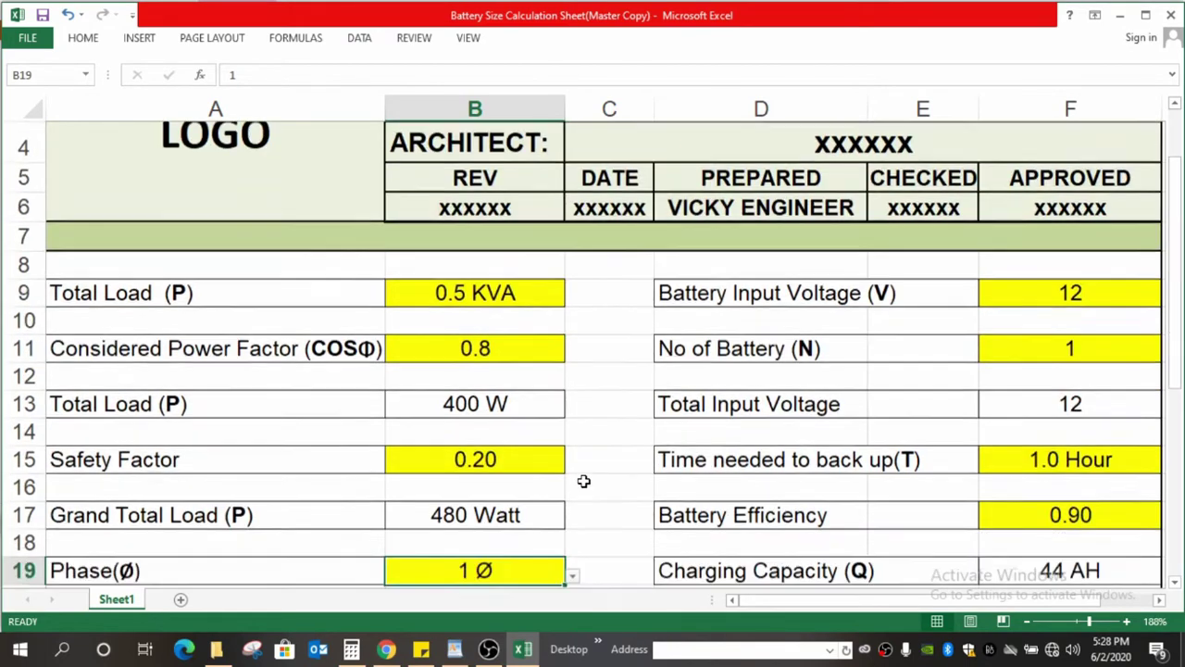
scroll(583, 481, "down", 1)
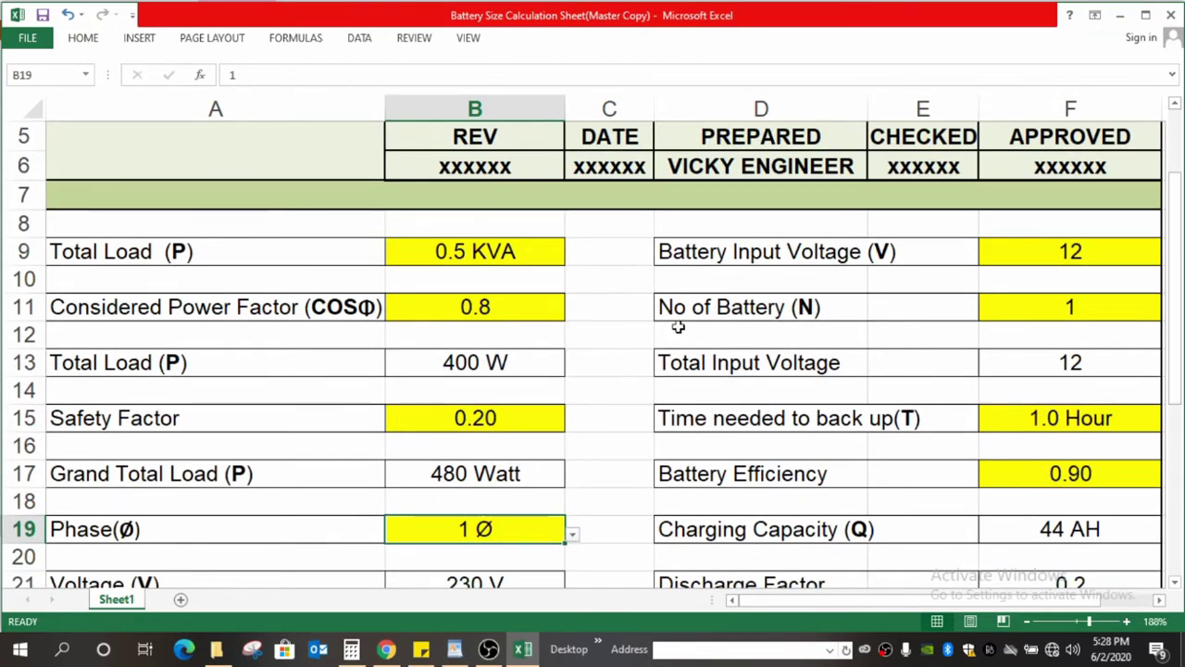
left_click(1068, 252)
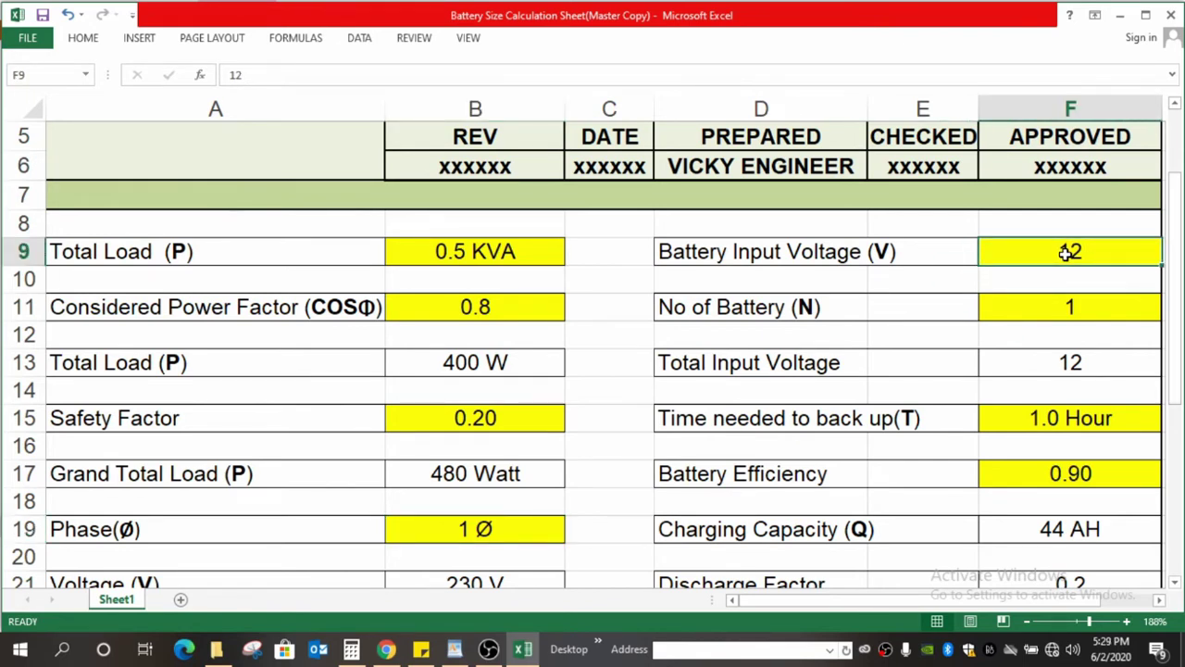
left_click(607, 340)
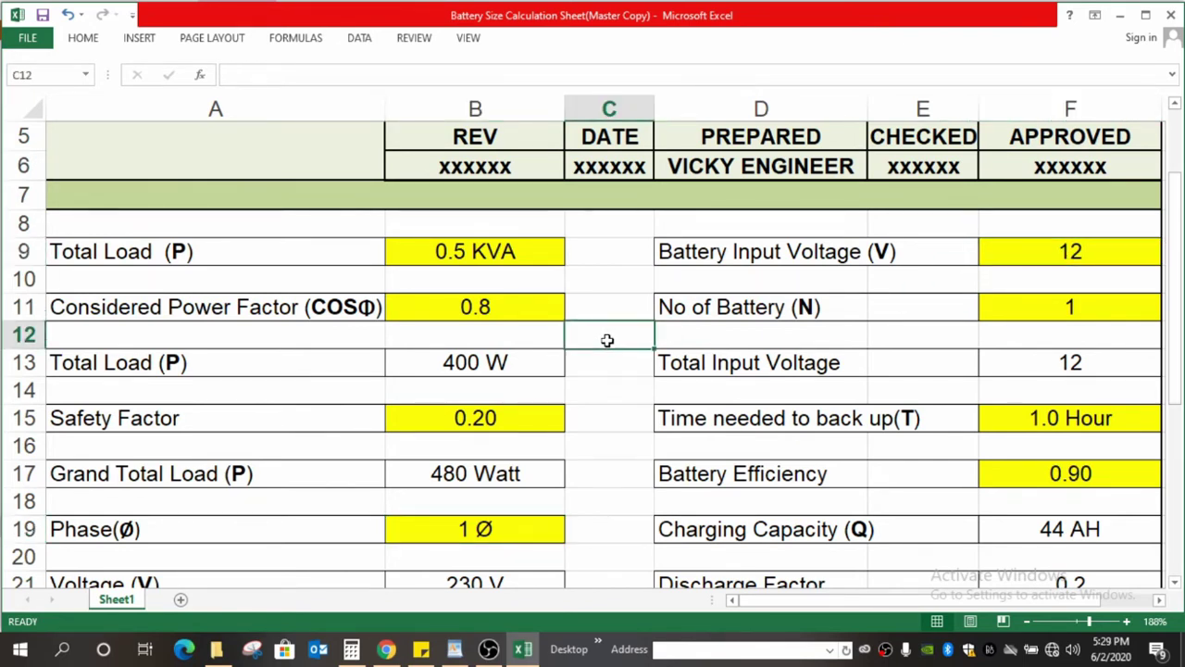
scroll(606, 339, "down", 1)
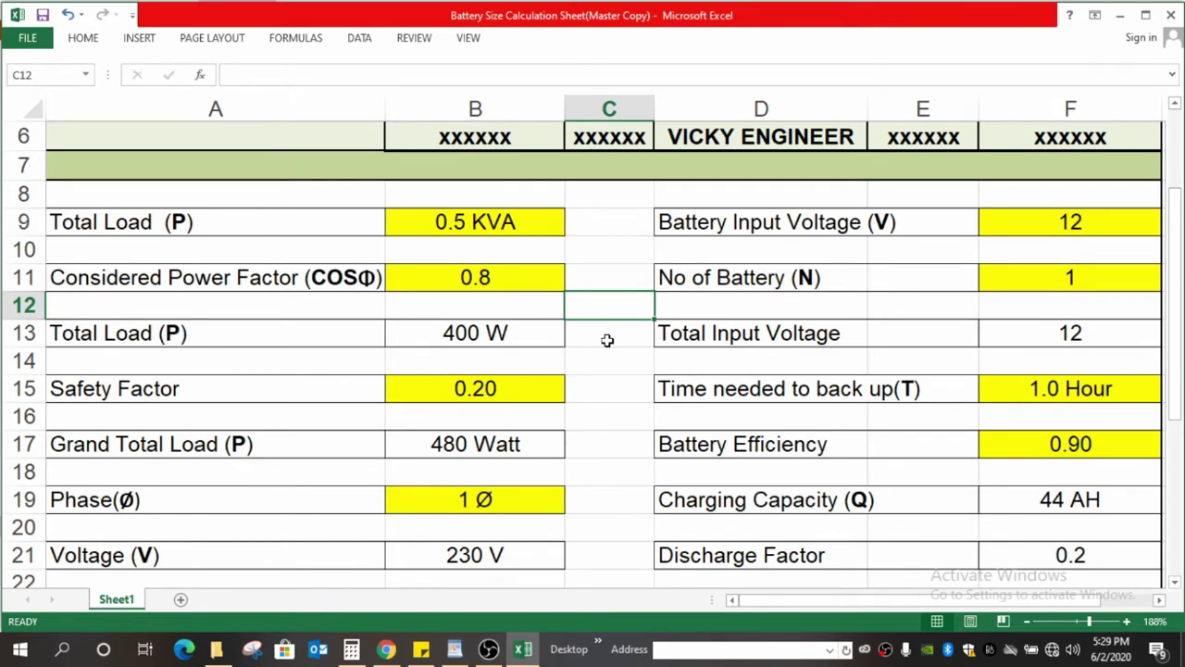
left_click(1087, 224)
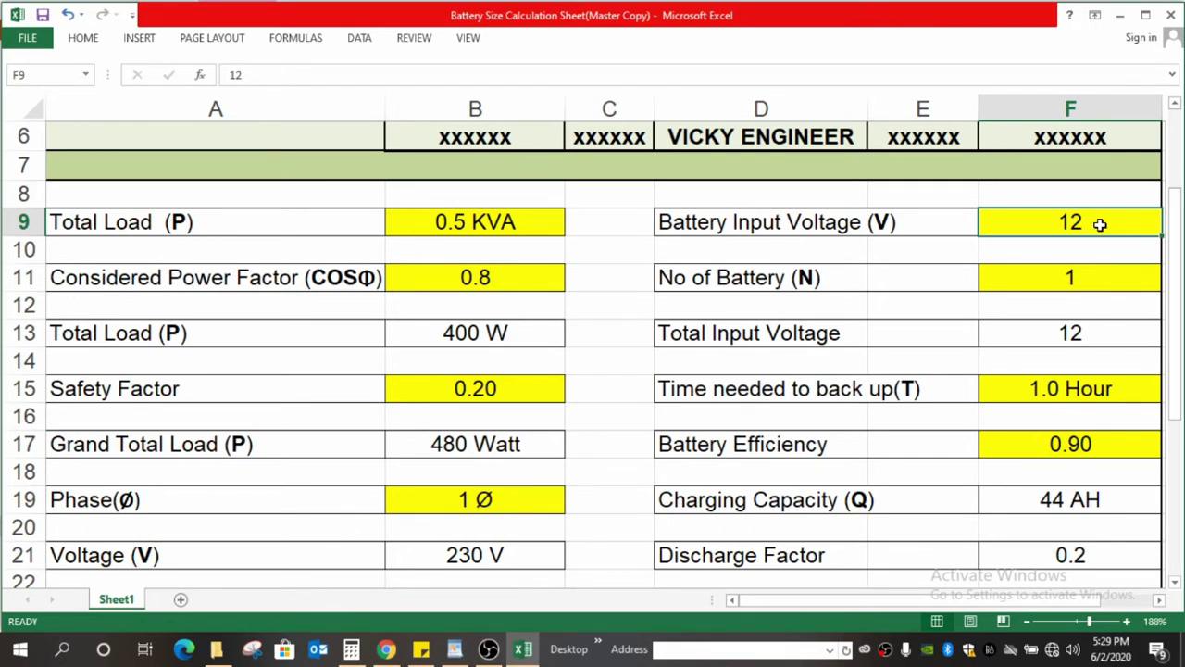
double_click(1100, 223)
key("Escape")
Step: Try changing the No of Battery input to 3, cancelling to keep 1 battery
left_click(1079, 279)
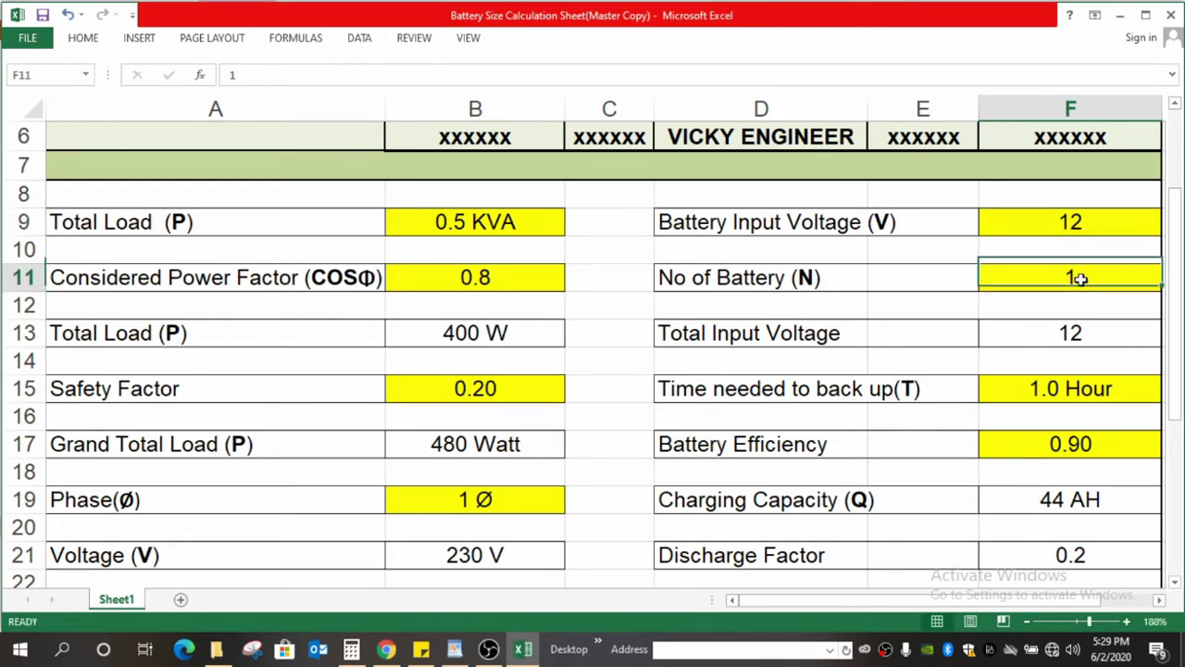
double_click(1080, 278)
key("BackSpace")
type("3")
key("Escape")
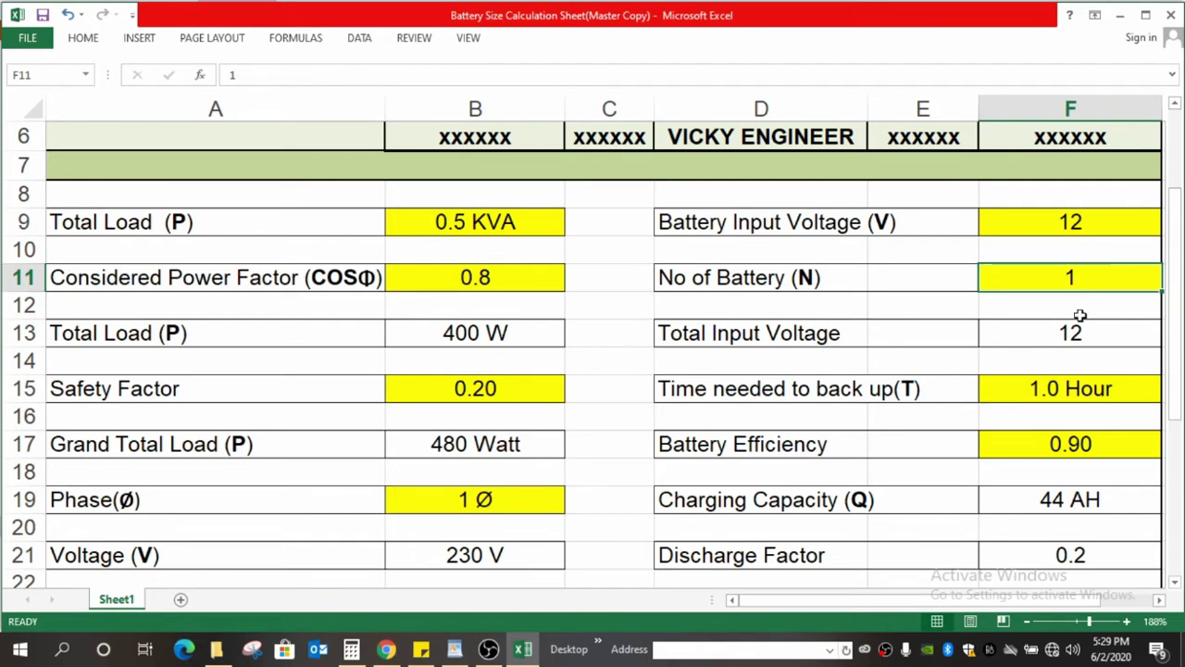
Step: Check the backup time input and keep Battery Efficiency at 0.90
left_click(1078, 391)
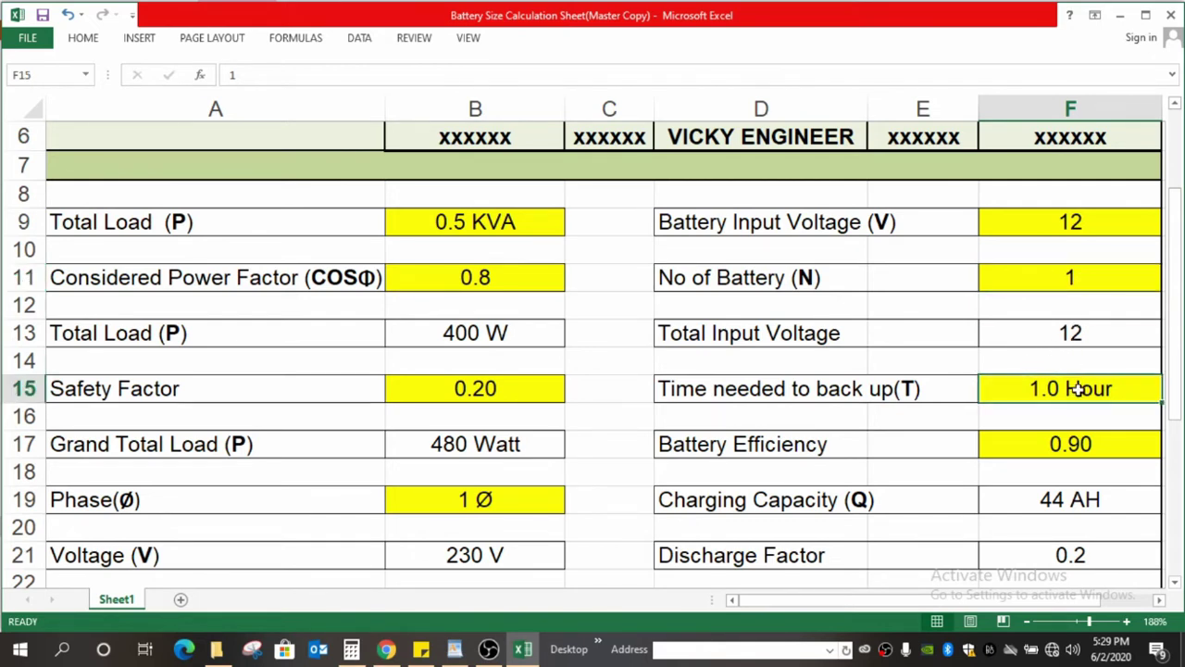
scroll(1078, 392, "down", 1)
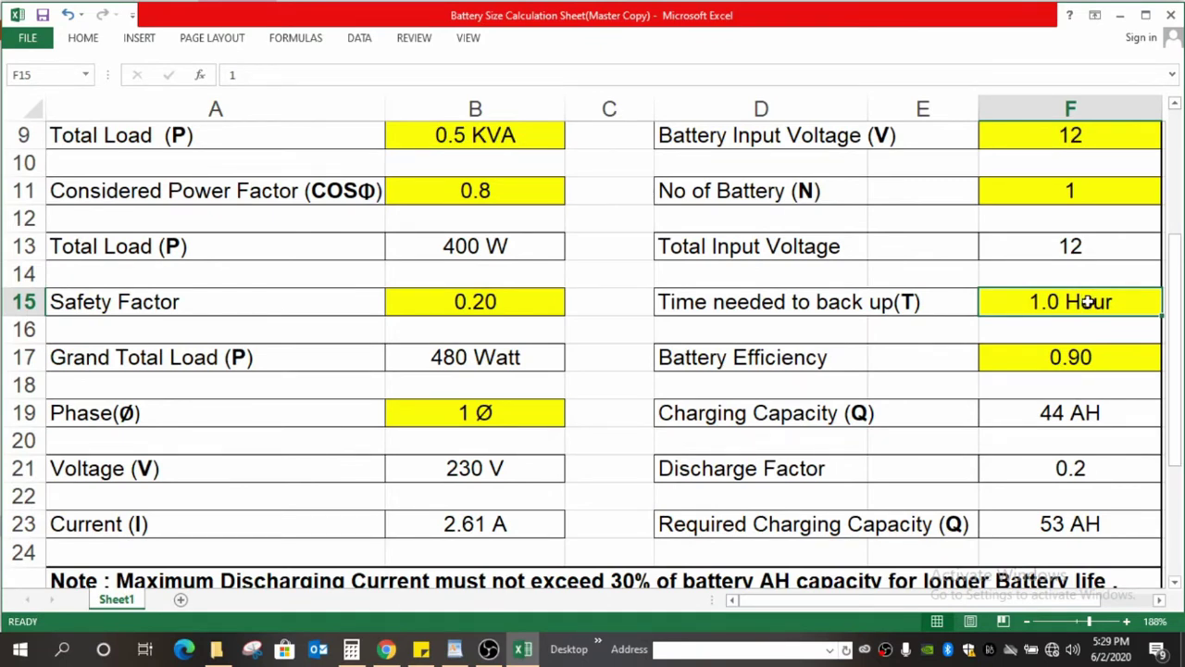
double_click(1071, 360)
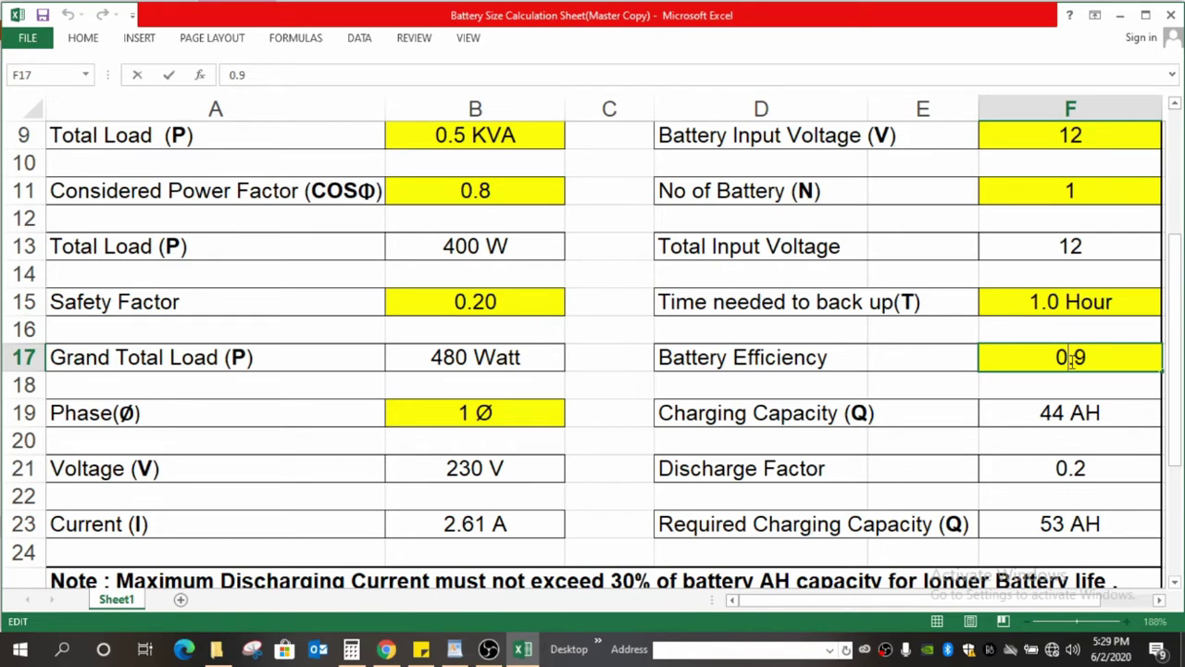
key("Escape")
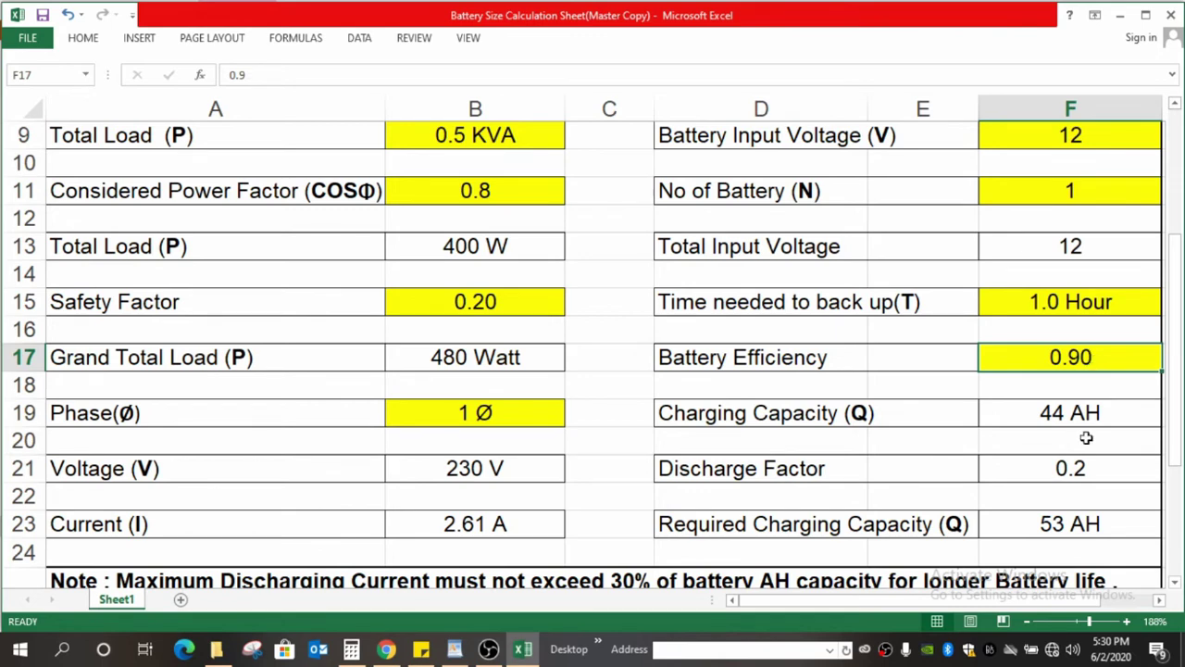
Step: Show the F19 formula =(B17*F15)/(F13*F17), then exit to display 44 AH
double_click(1093, 412)
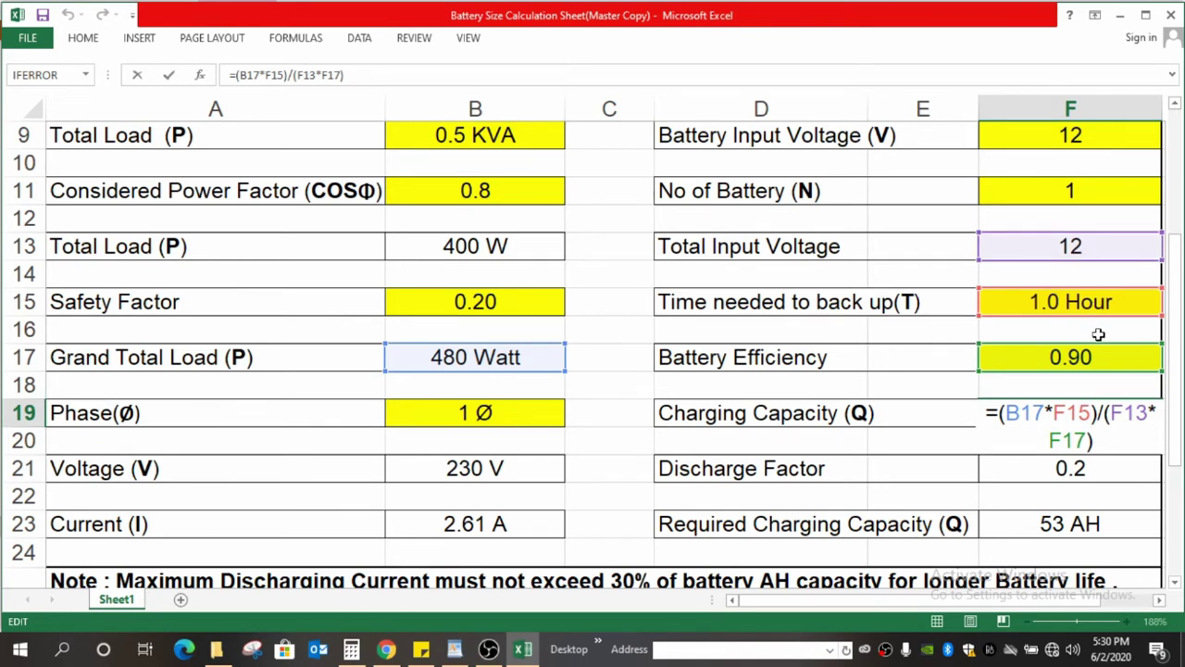
key("ctrl+Return")
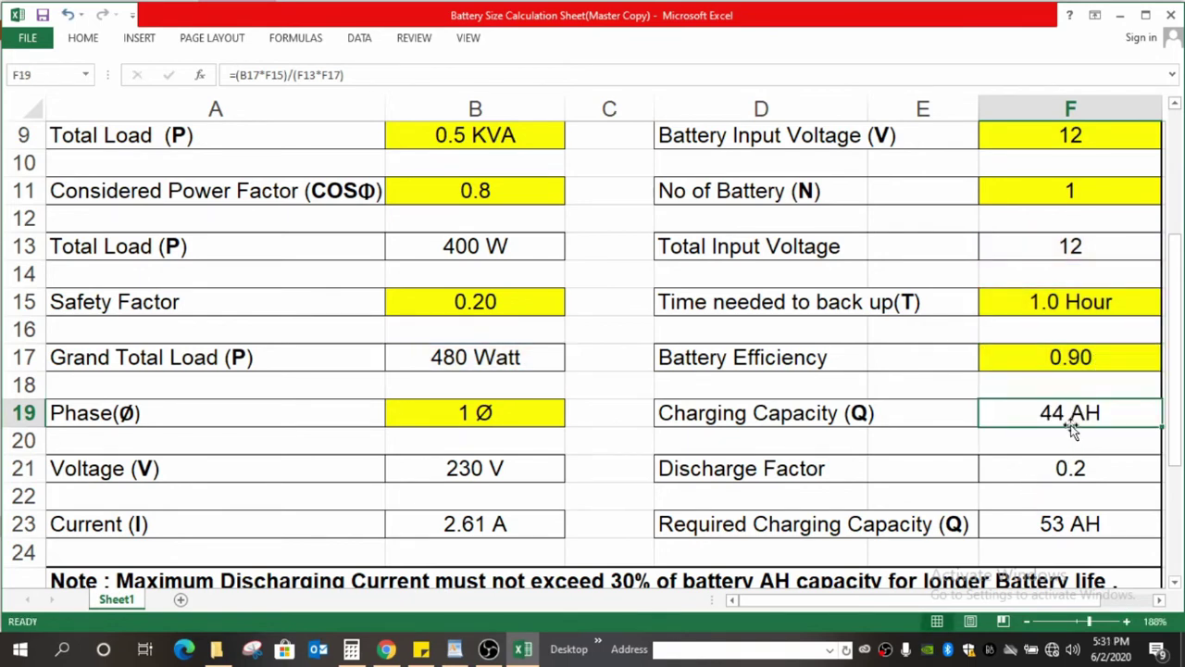
scroll(1071, 428, "down", 1)
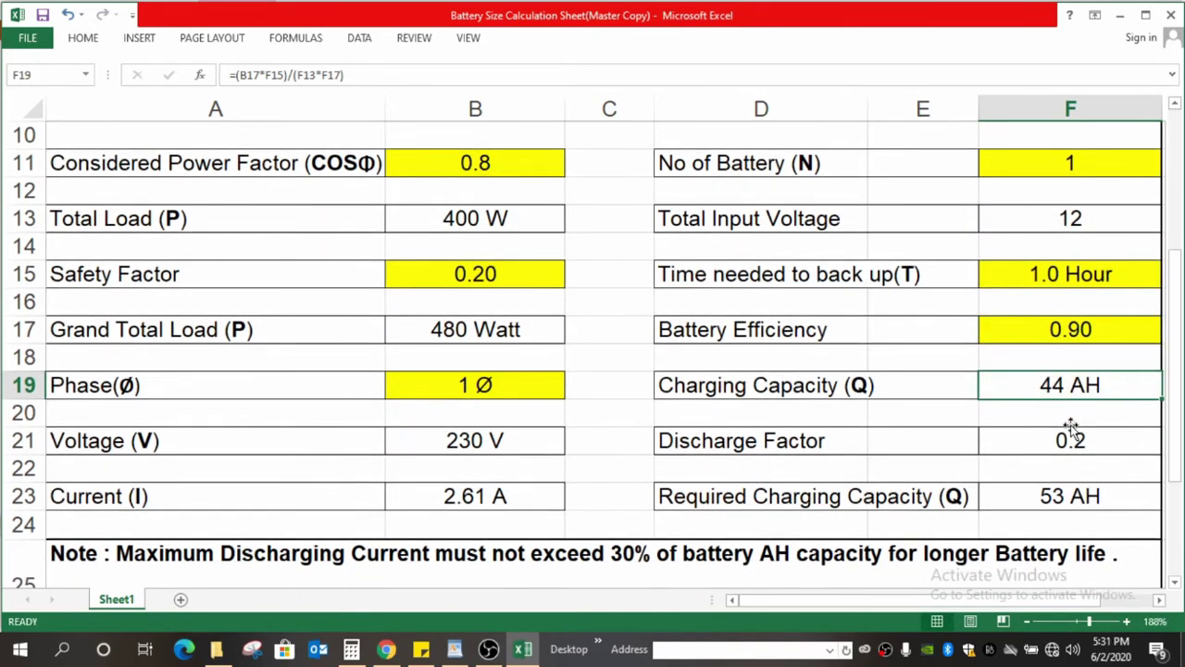
scroll(1071, 427, "down", 1)
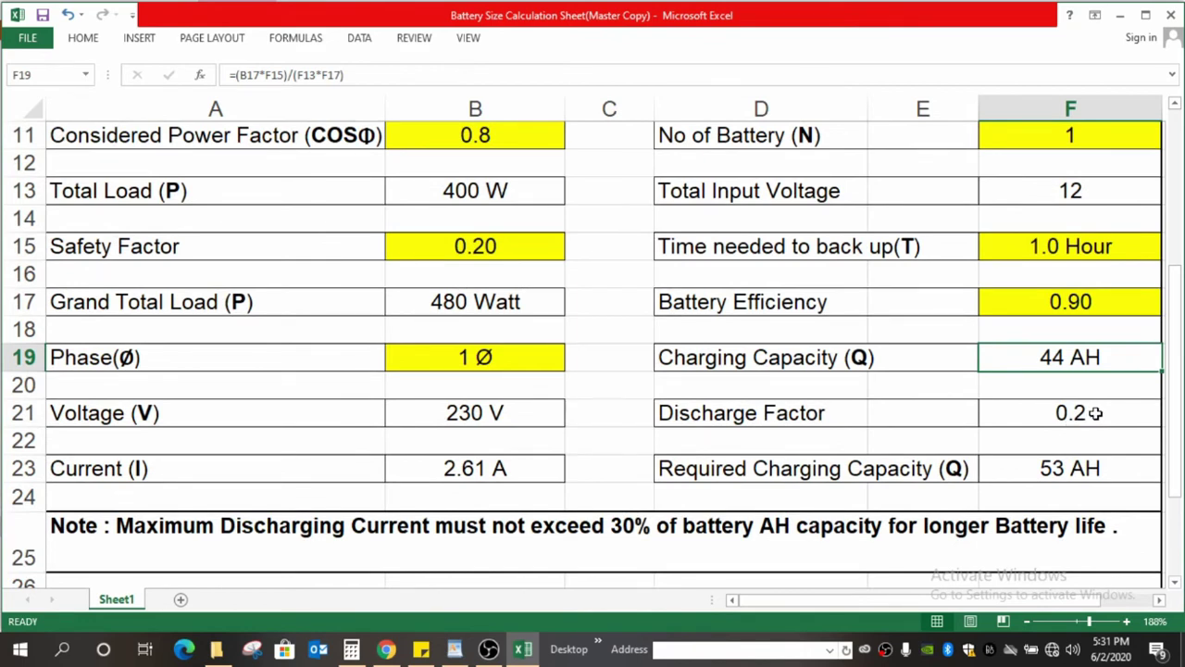
double_click(1096, 413)
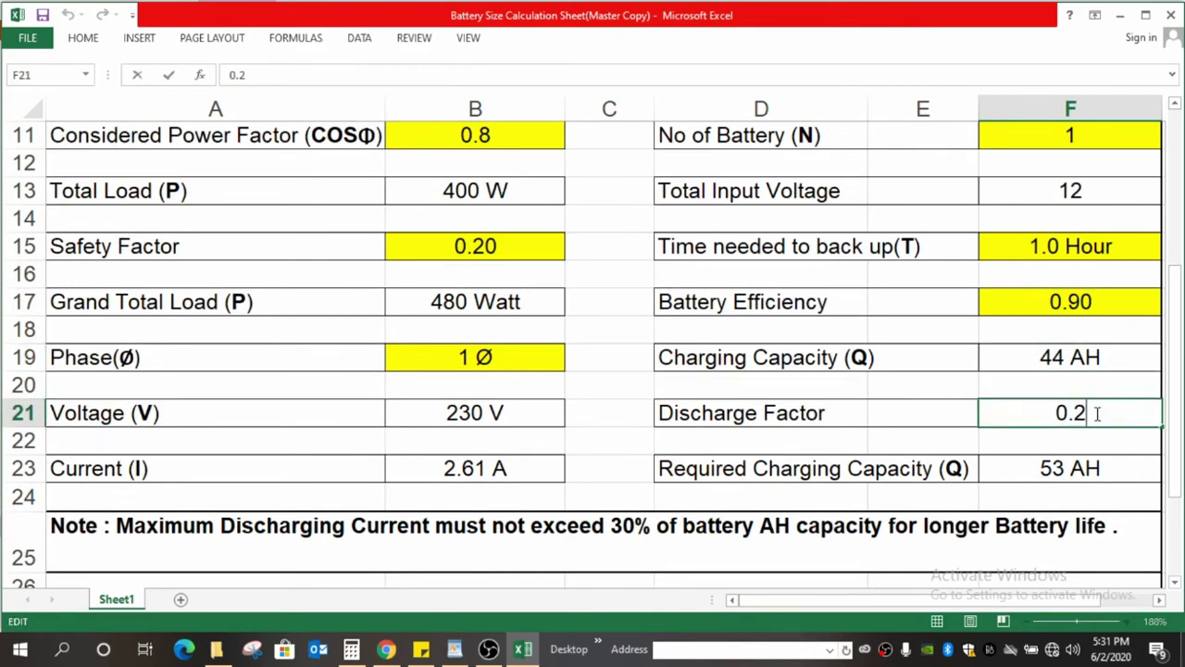
left_click(908, 419)
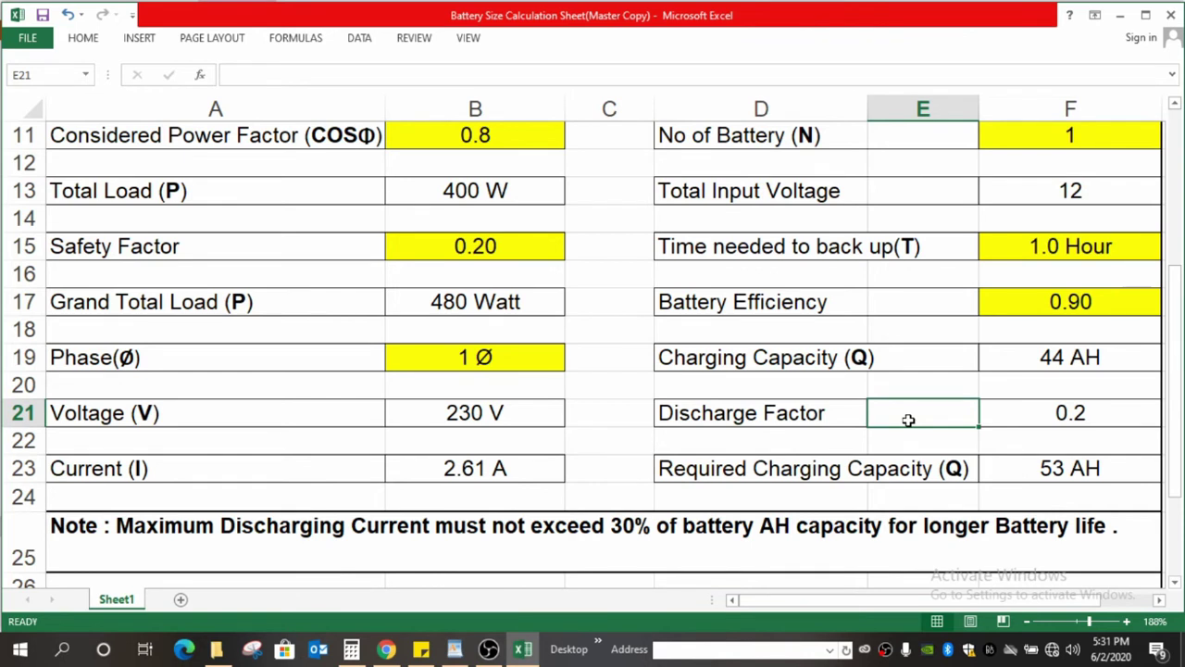
Step: View the Charging Capacity formula in F19, then the F23 formula =F19+(F19*F21) giving 53 AH
left_click(1079, 357)
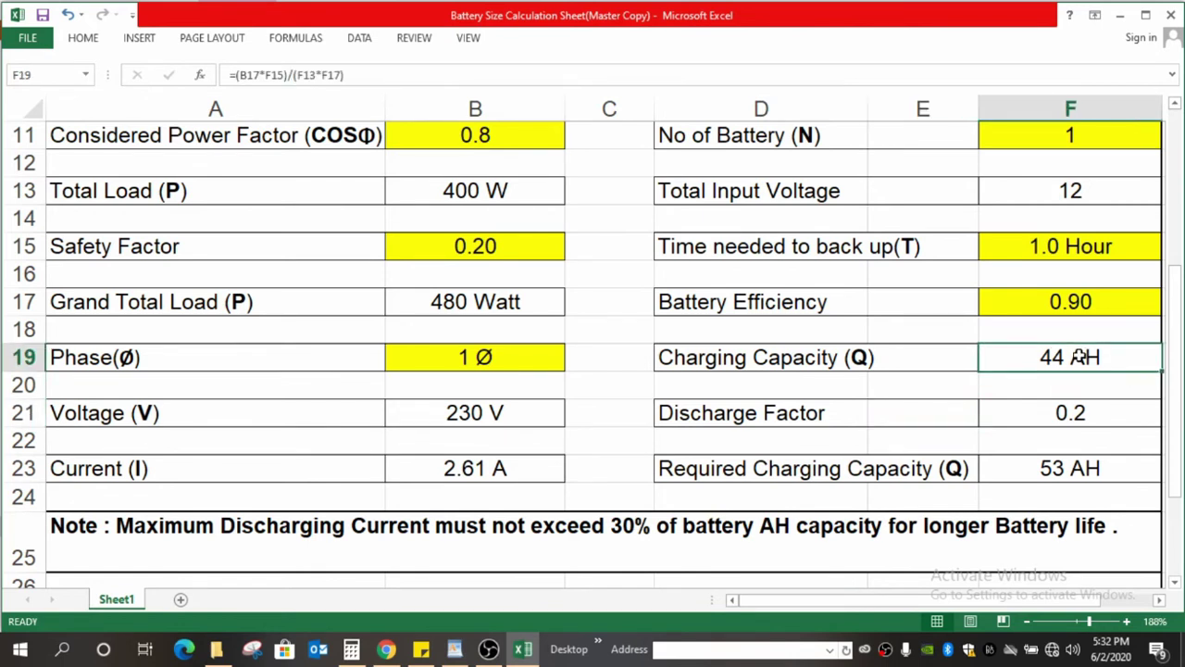
left_click(1067, 471)
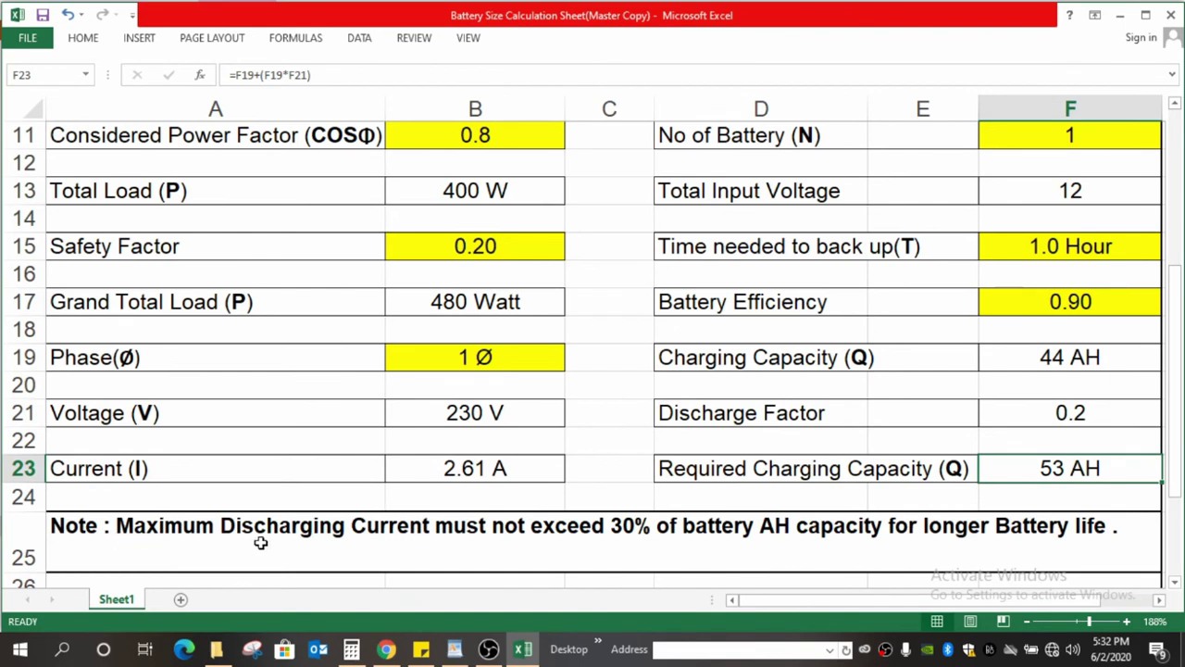
double_click(116, 528)
left_click_drag(116, 528, 1113, 537)
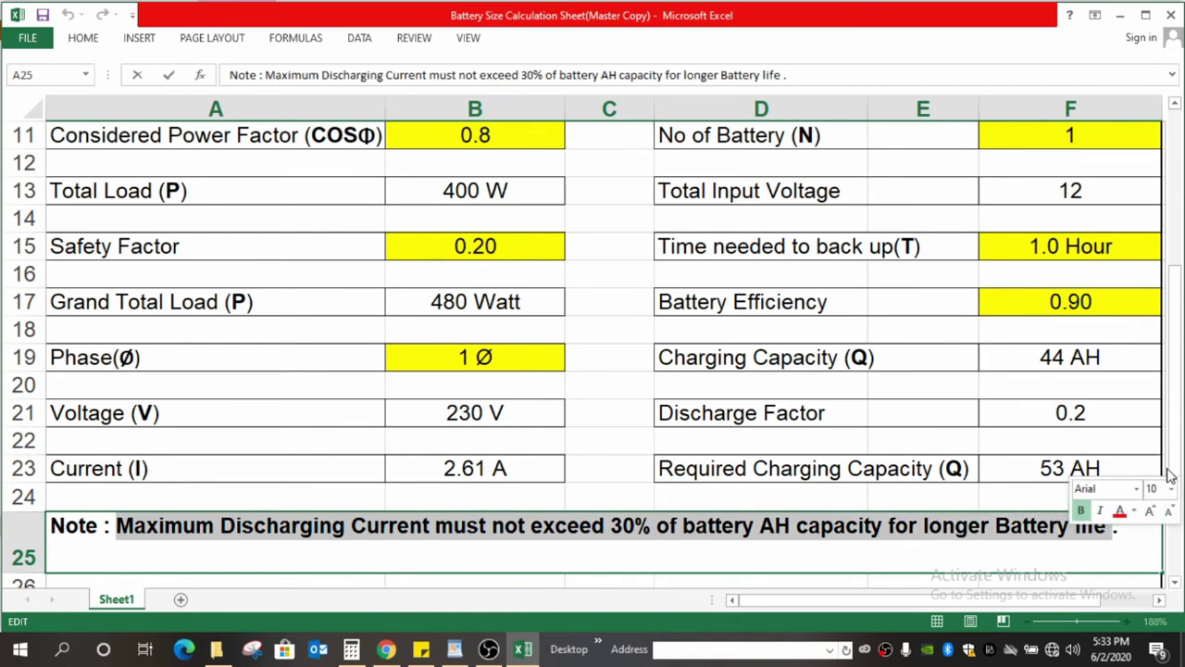
left_click(1128, 555)
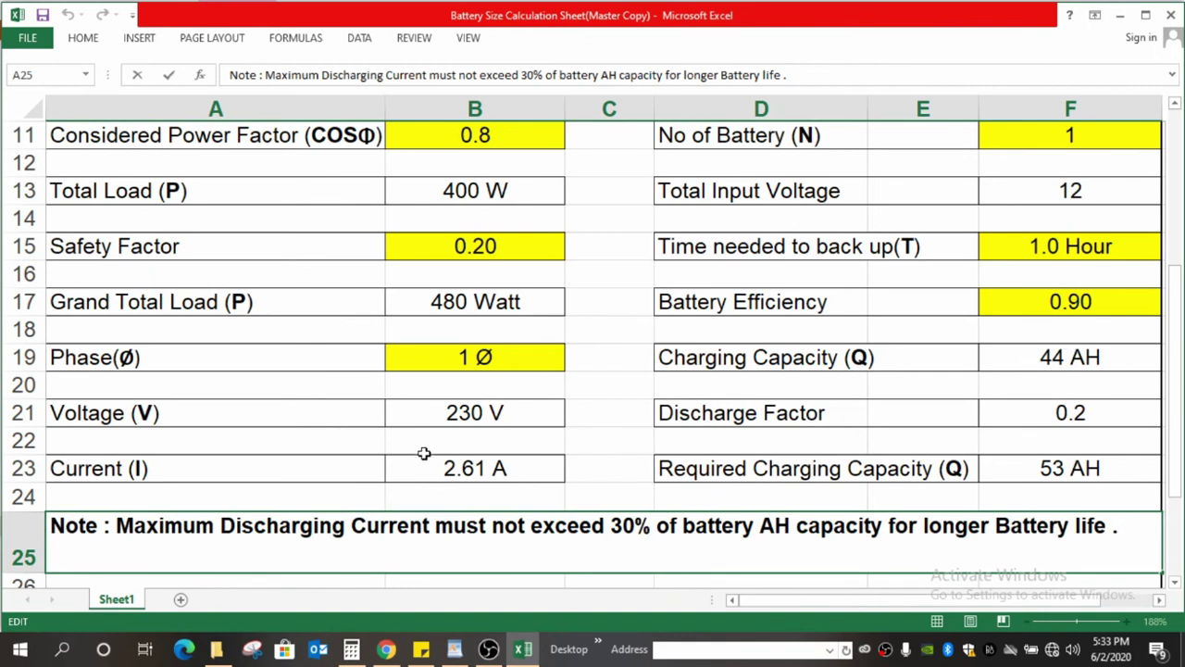
left_click(468, 469)
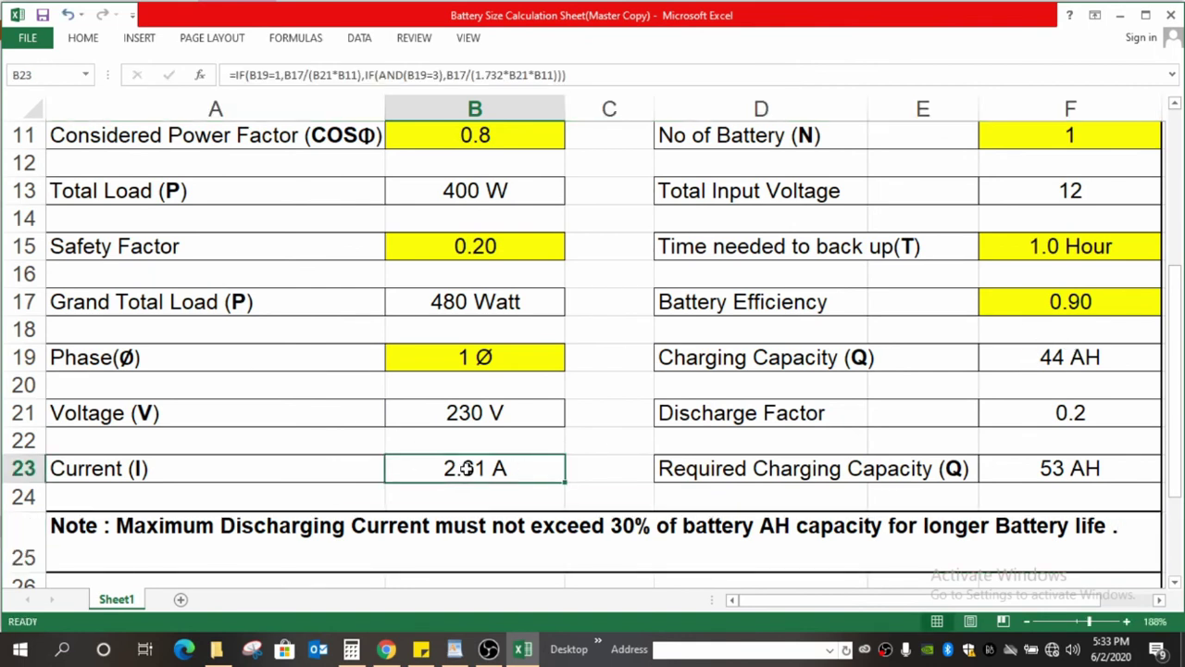